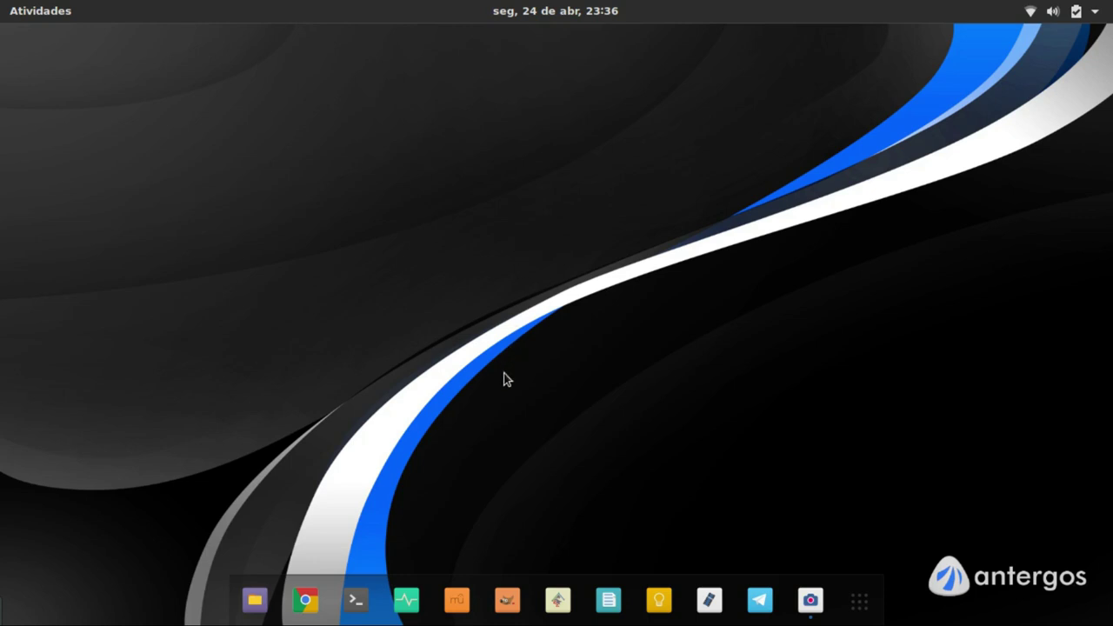
- Launch MuseScore 2 from the desktop
click(459, 601)
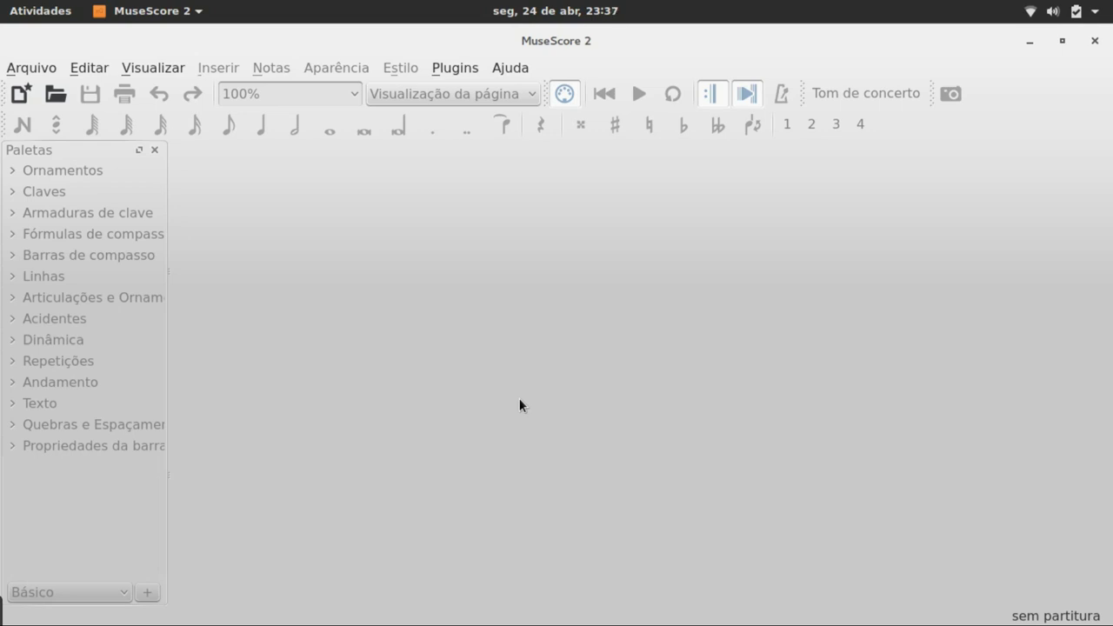
- Switch to Firefox and search the web for "musescore"
key(super)
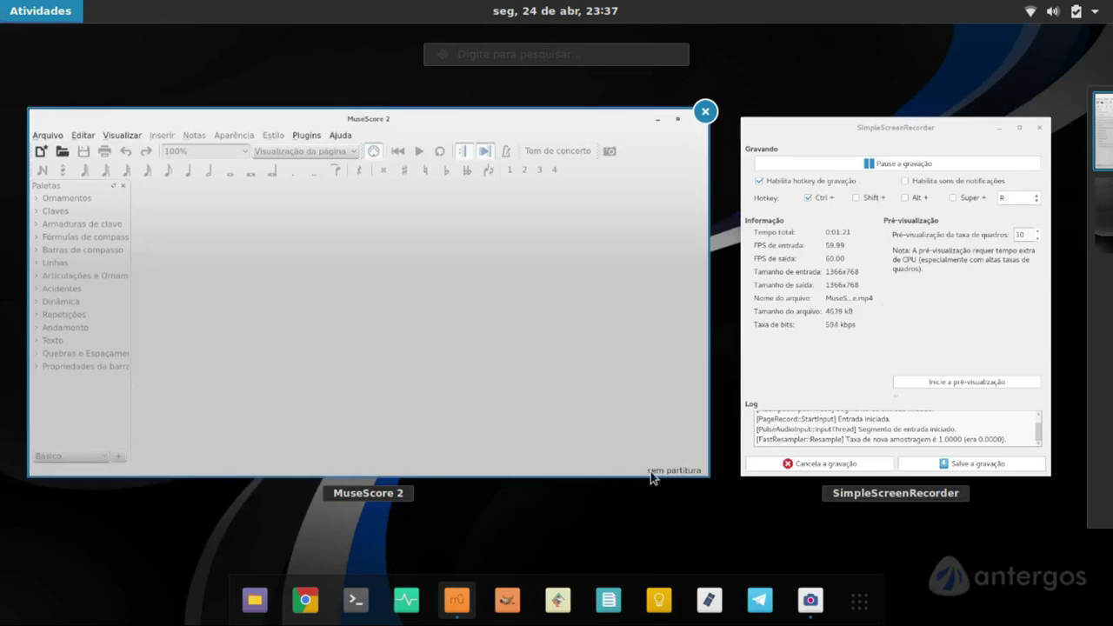
click(859, 600)
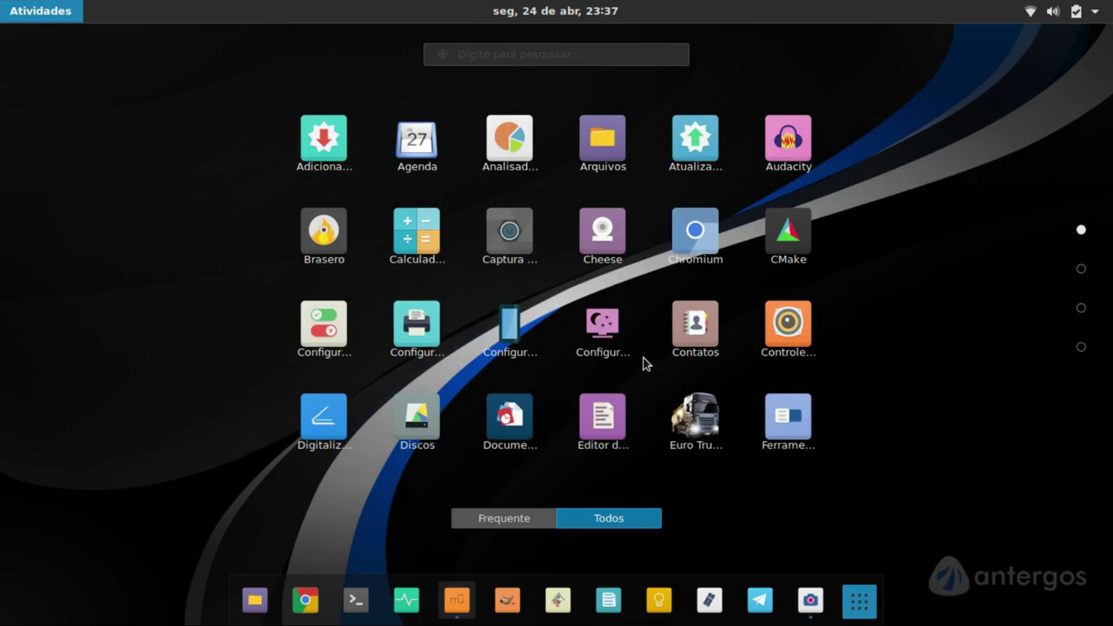
scroll(648, 344, down, 1)
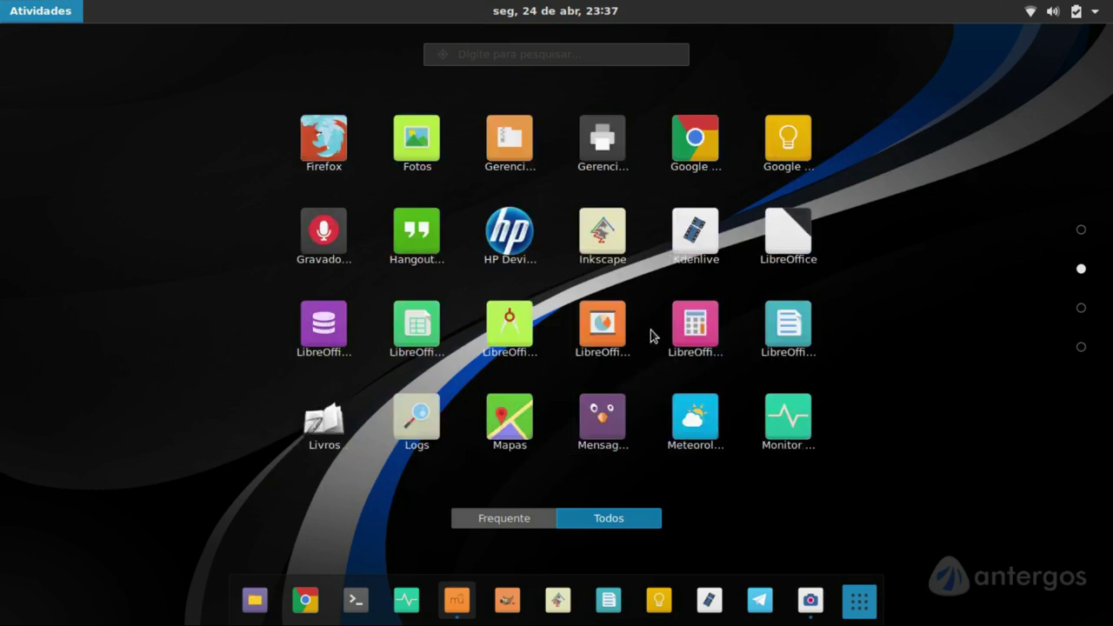
click(319, 141)
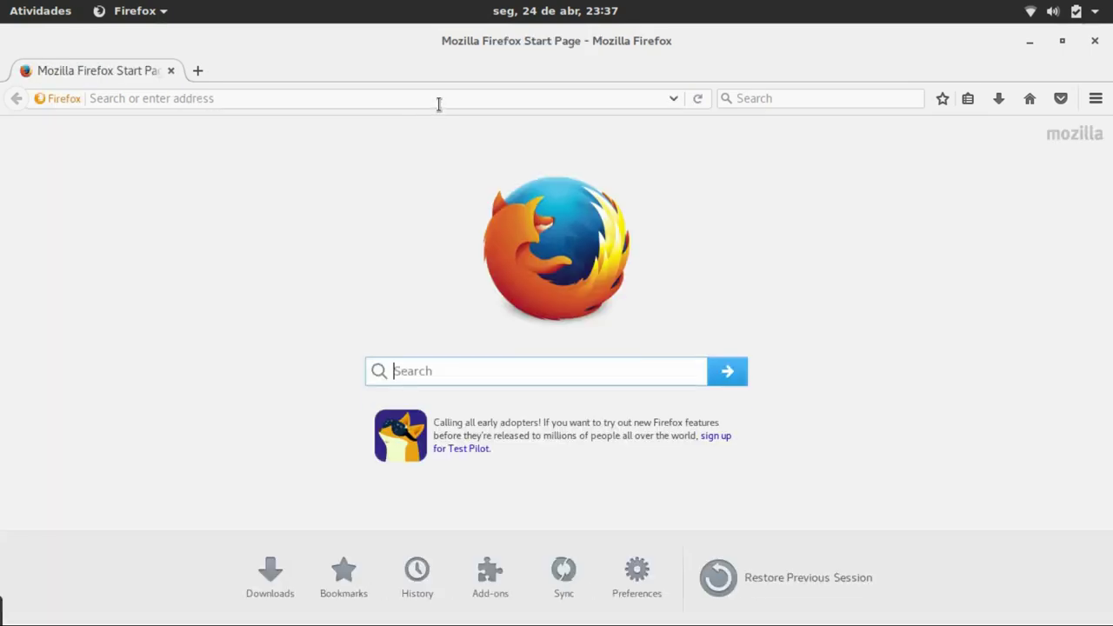
click(438, 101)
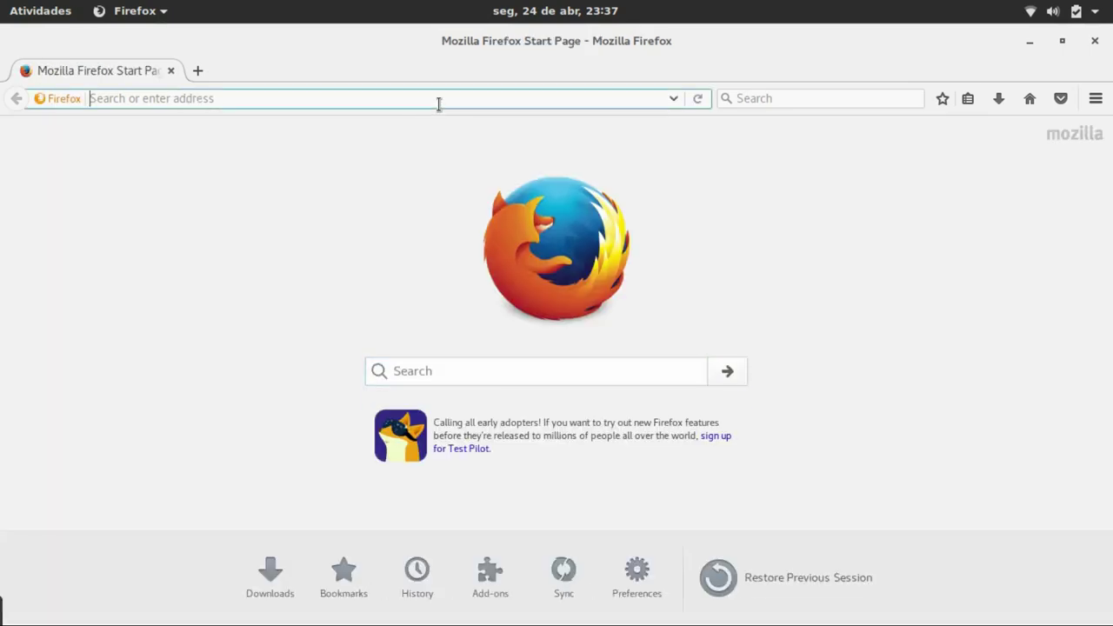
text(musescore)
key(Return)
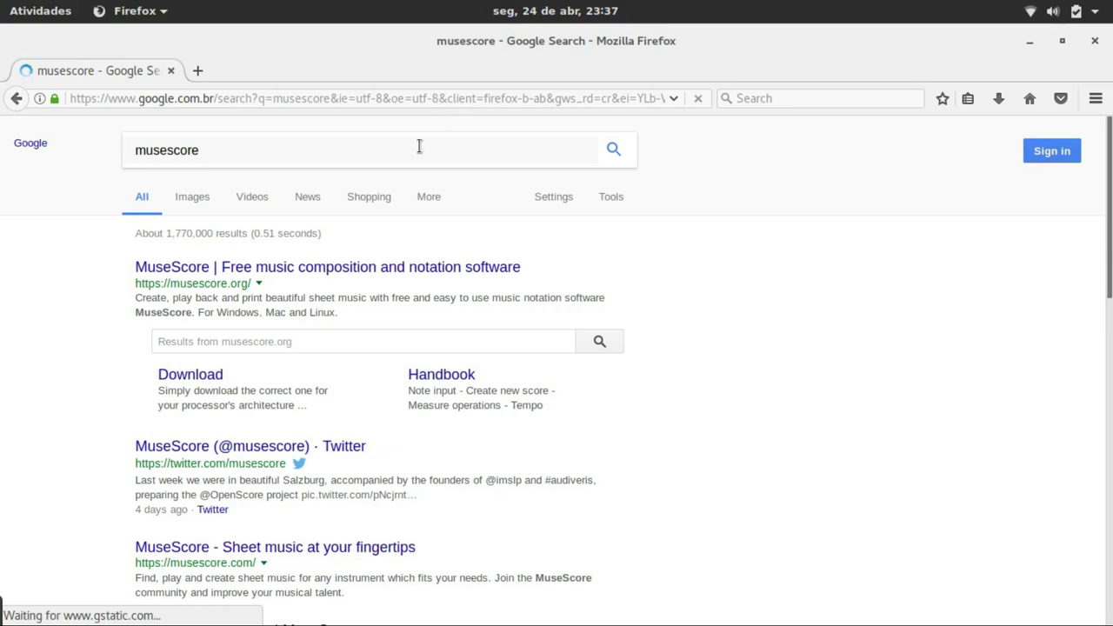
- View the download options for each operating system on the musescore.org website and close the browser
click(346, 270)
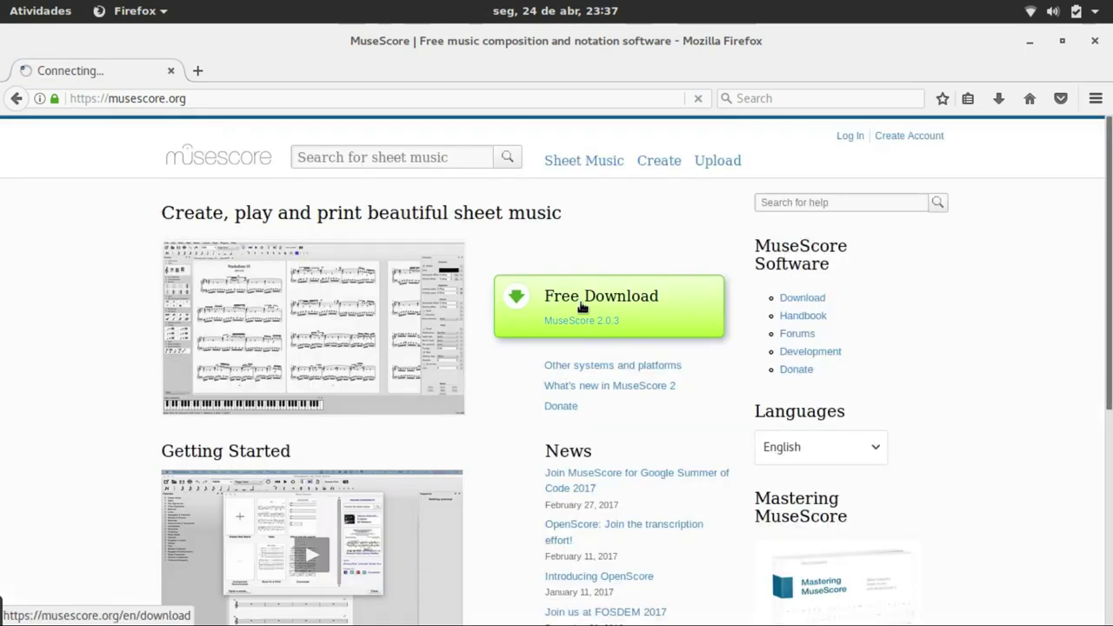
click(581, 306)
scroll(586, 268, down, 3)
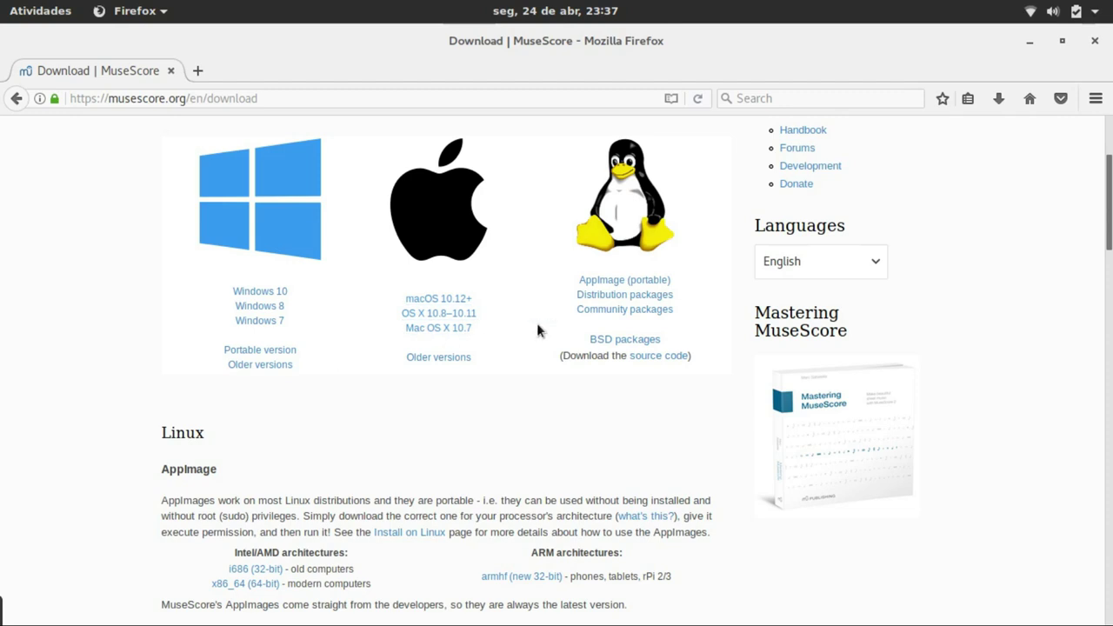
click(1096, 41)
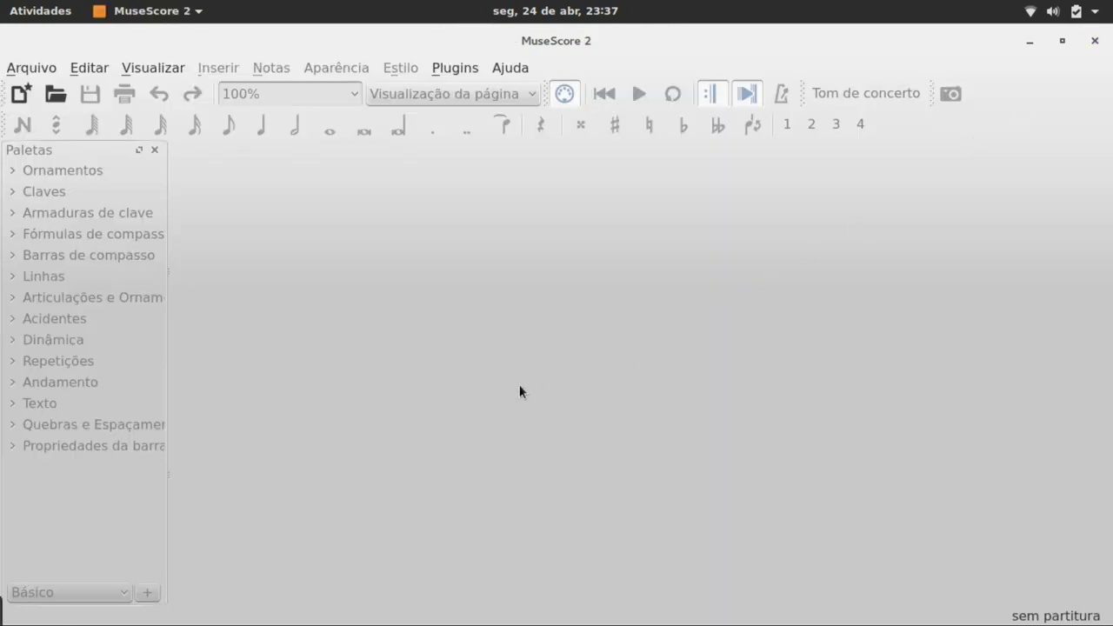
click(48, 67)
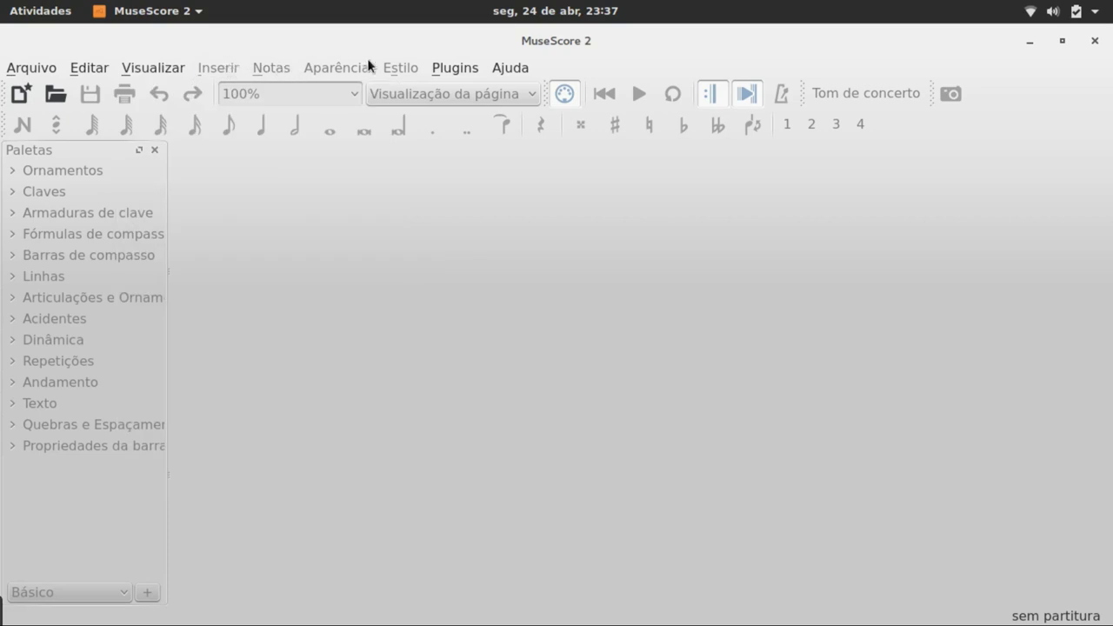
click(455, 67)
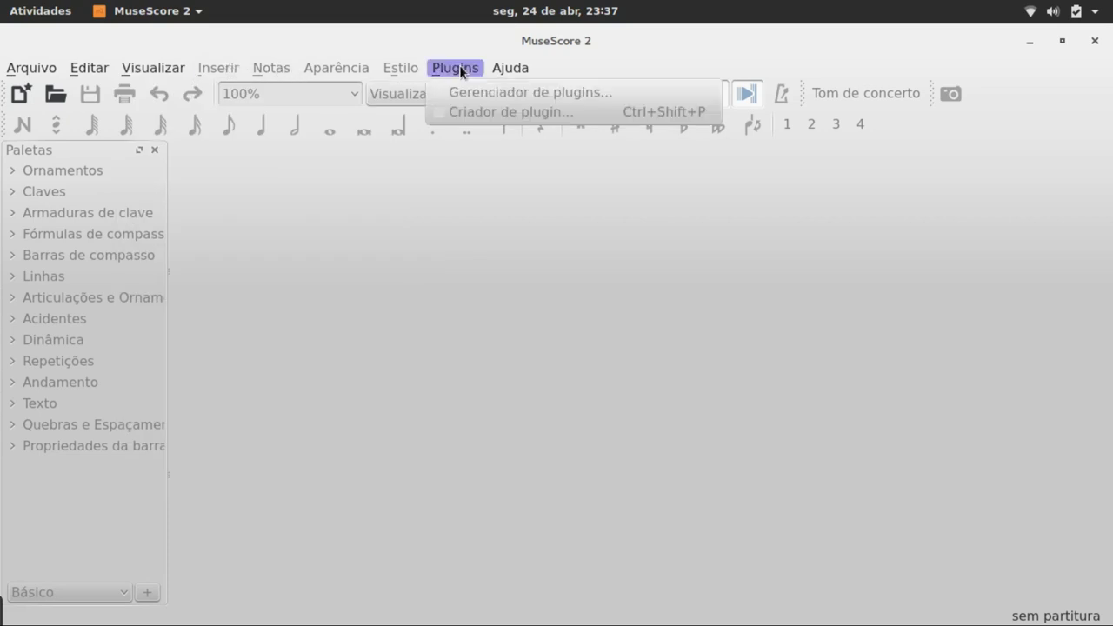
click(78, 48)
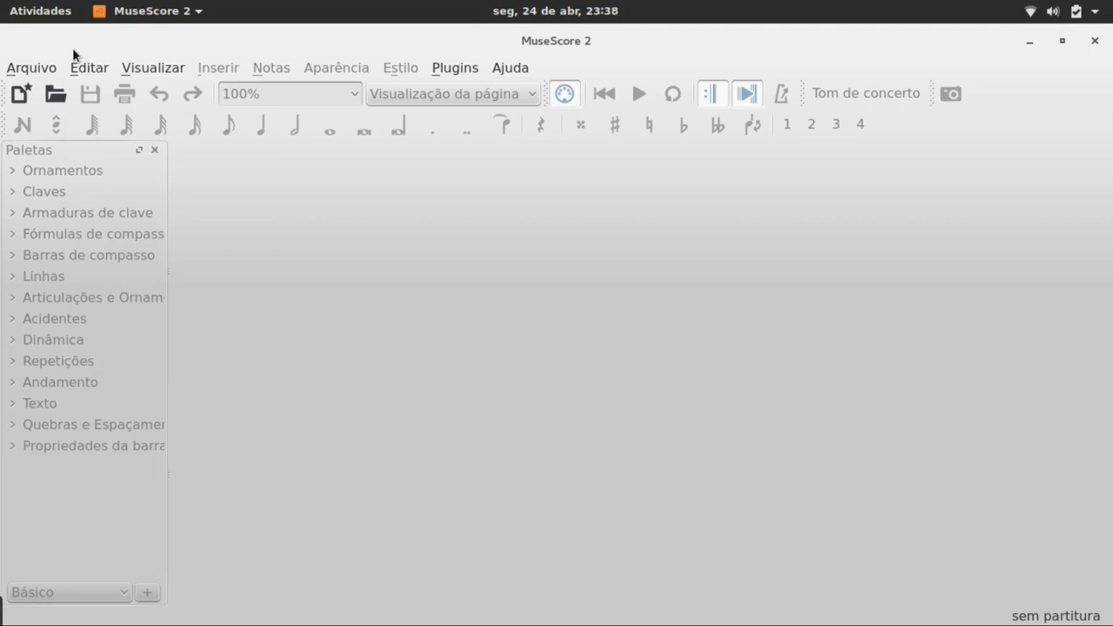
- Start a new score with the title "Teste" and the subtitle "gravação"
click(15, 95)
text(Test)
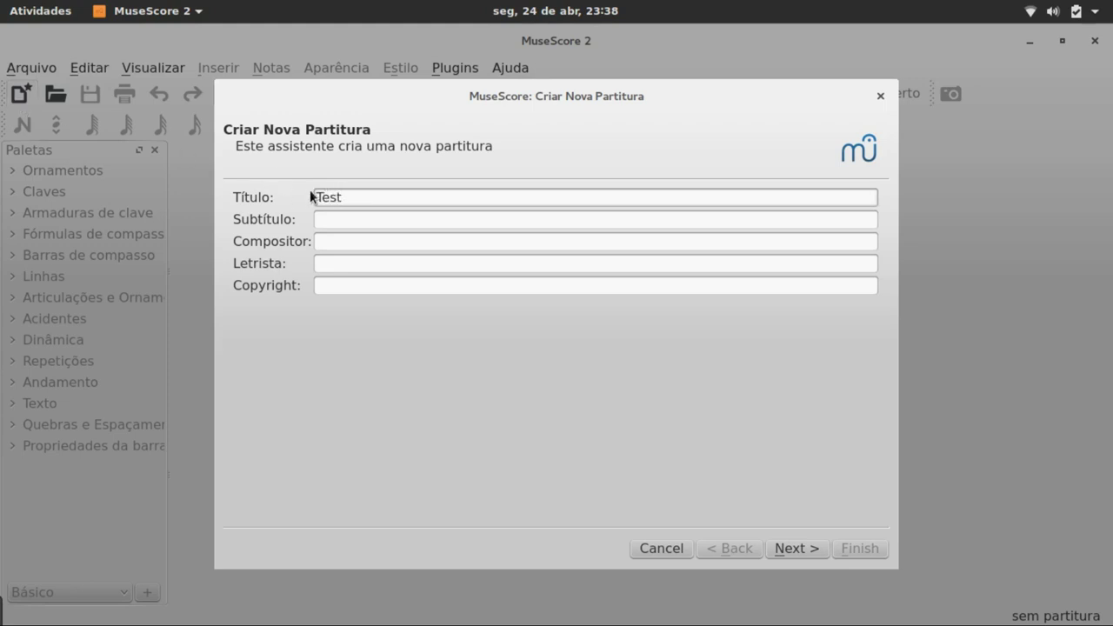
text(e)
click(320, 223)
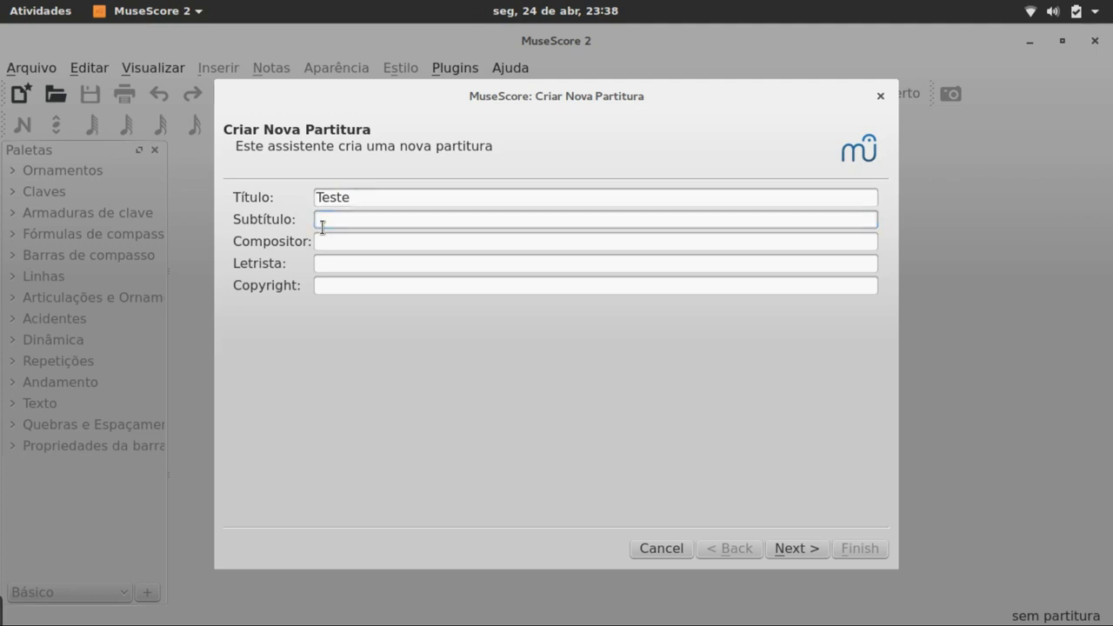
text(grava)
text(çãp)
key(BackSpace)
key(BackSpace)
text(o)
key(Tab)
text(Bruno )
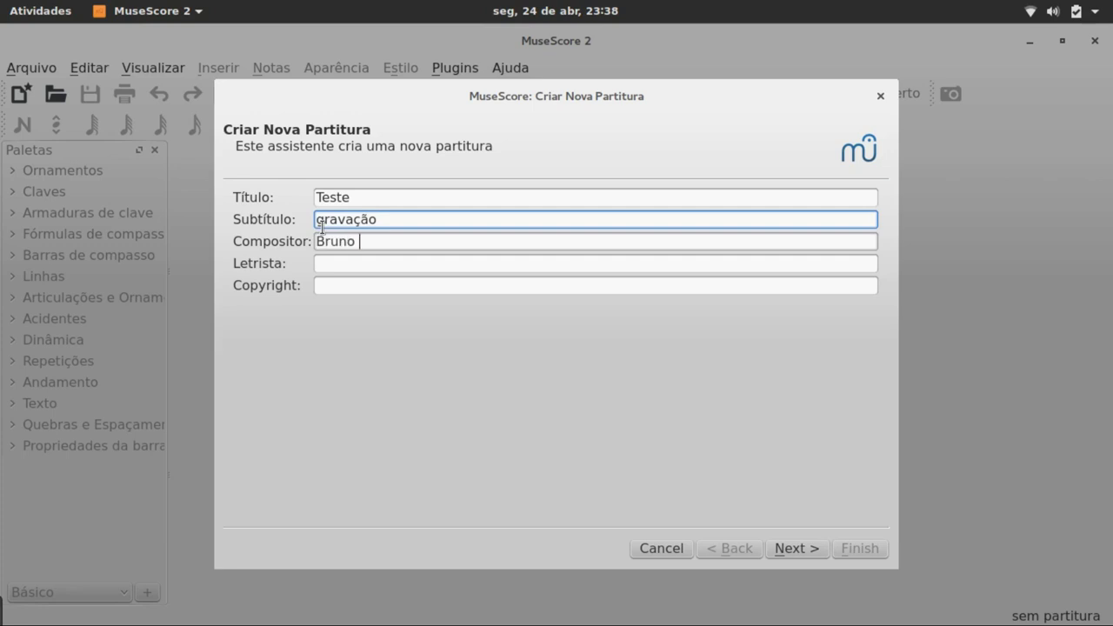
text(Fonseca)
key(Tab)
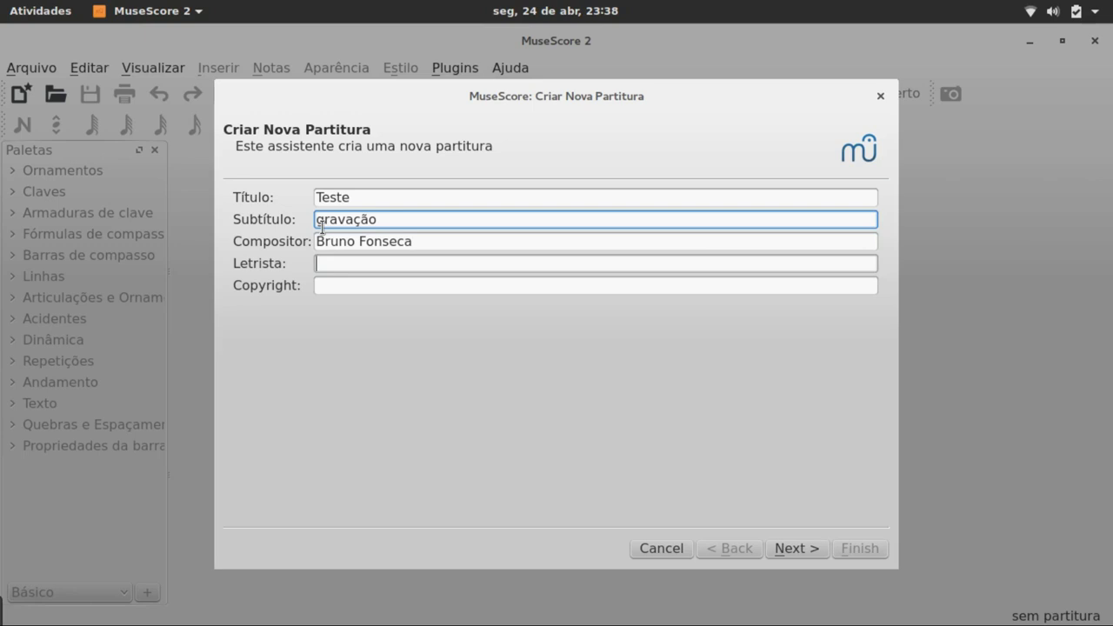
text(MuseScore)
key(Tab)
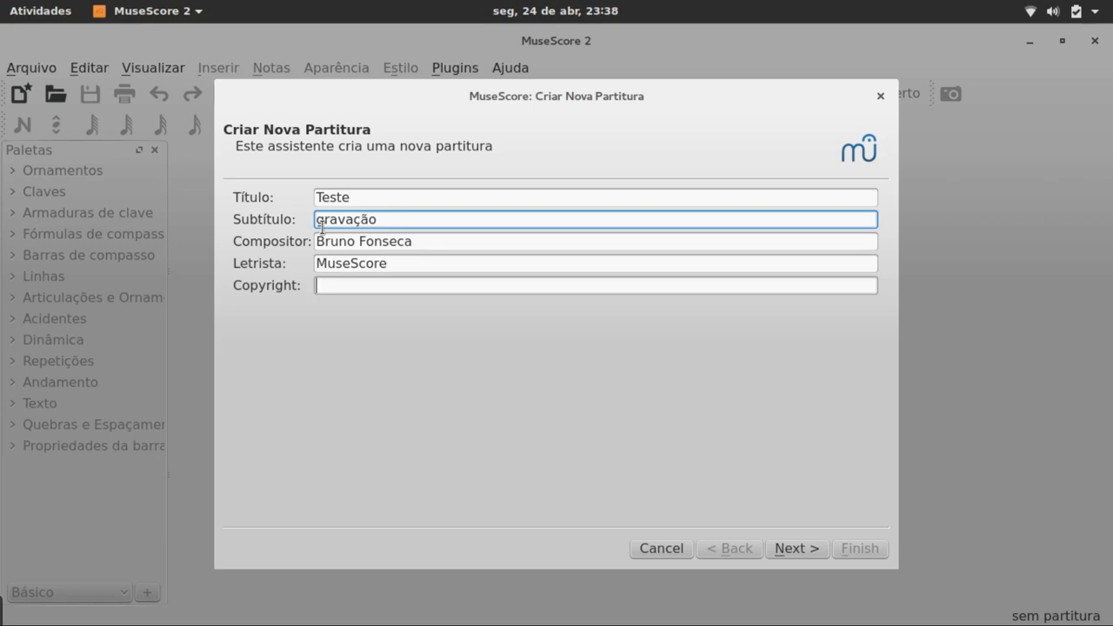
text(www.bf.mus.br)
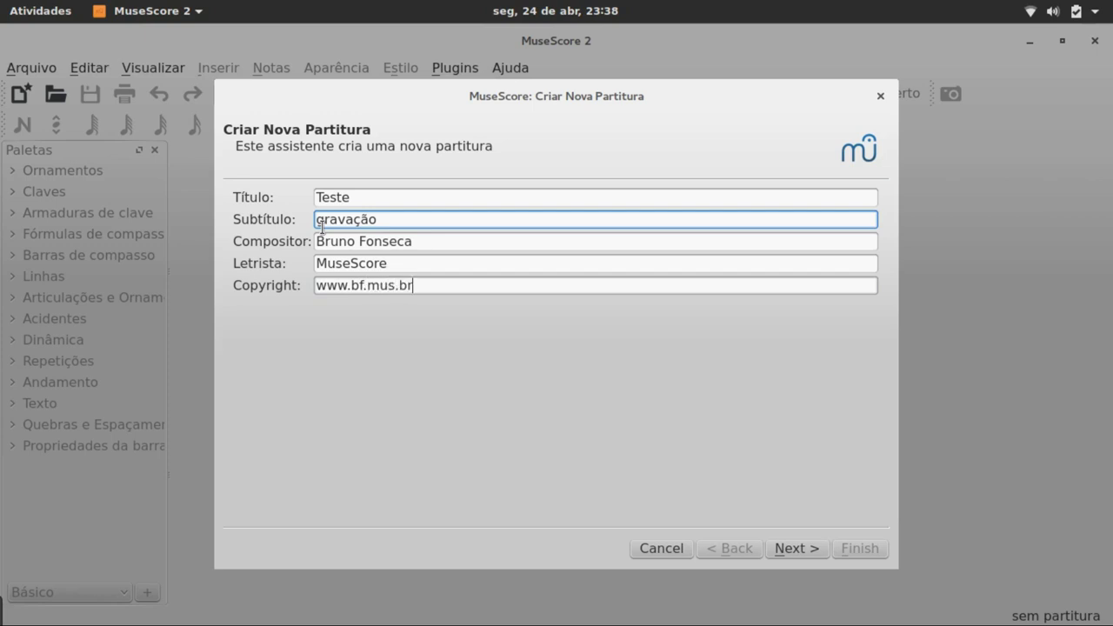
click(793, 548)
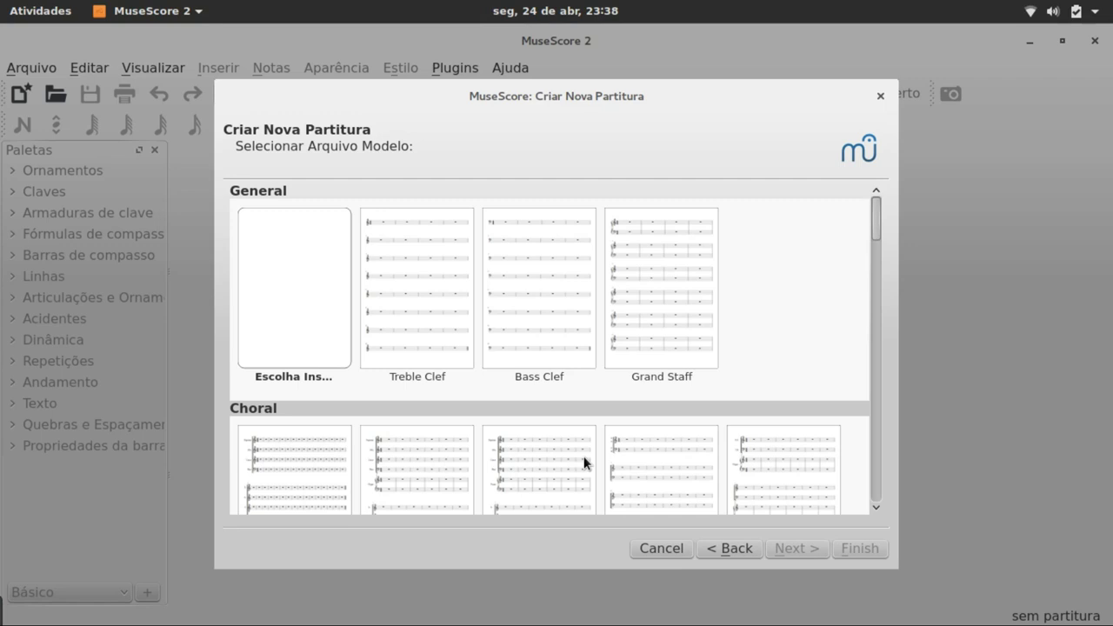
- Look through the score templates and choose the blank General template for picking instruments manually
scroll(579, 357, down, 8)
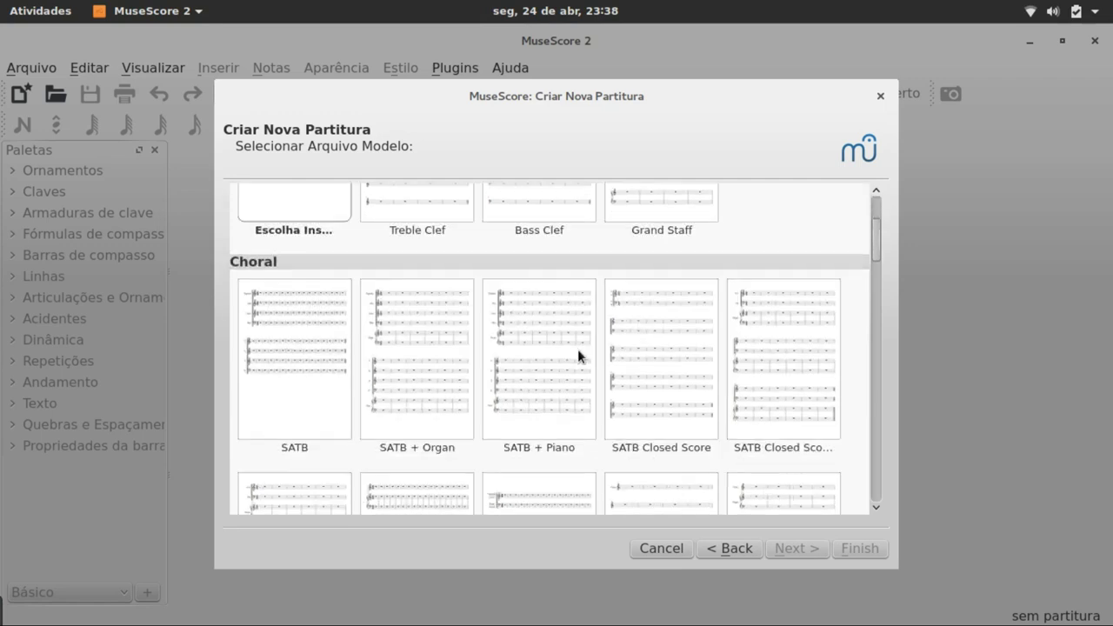
scroll(578, 349, down, 6)
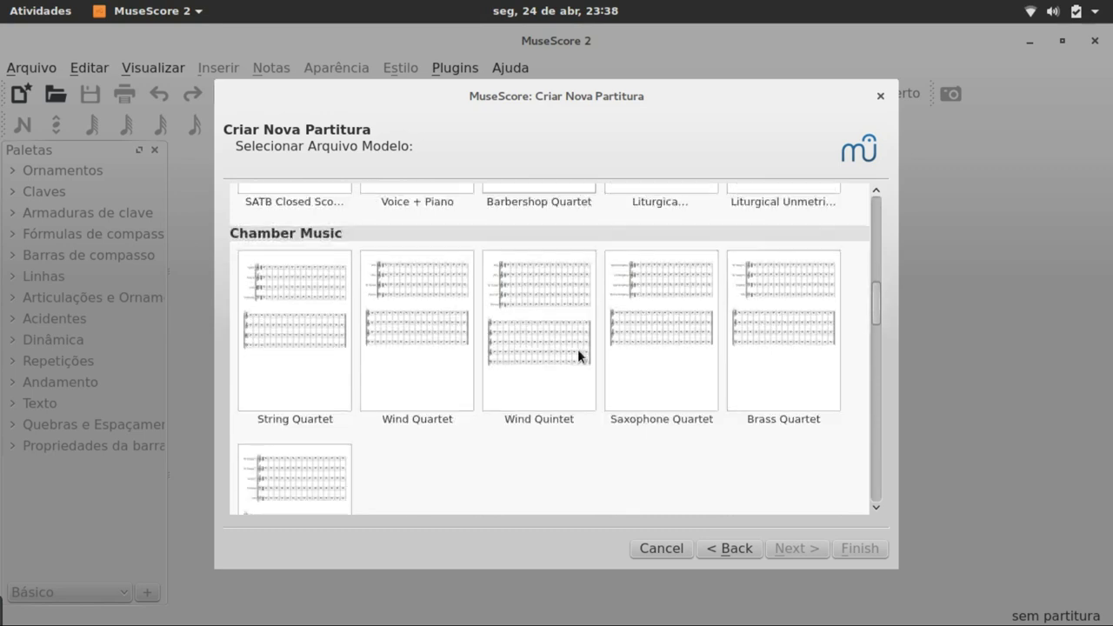
scroll(578, 349, up, 6)
scroll(578, 355, up, 5)
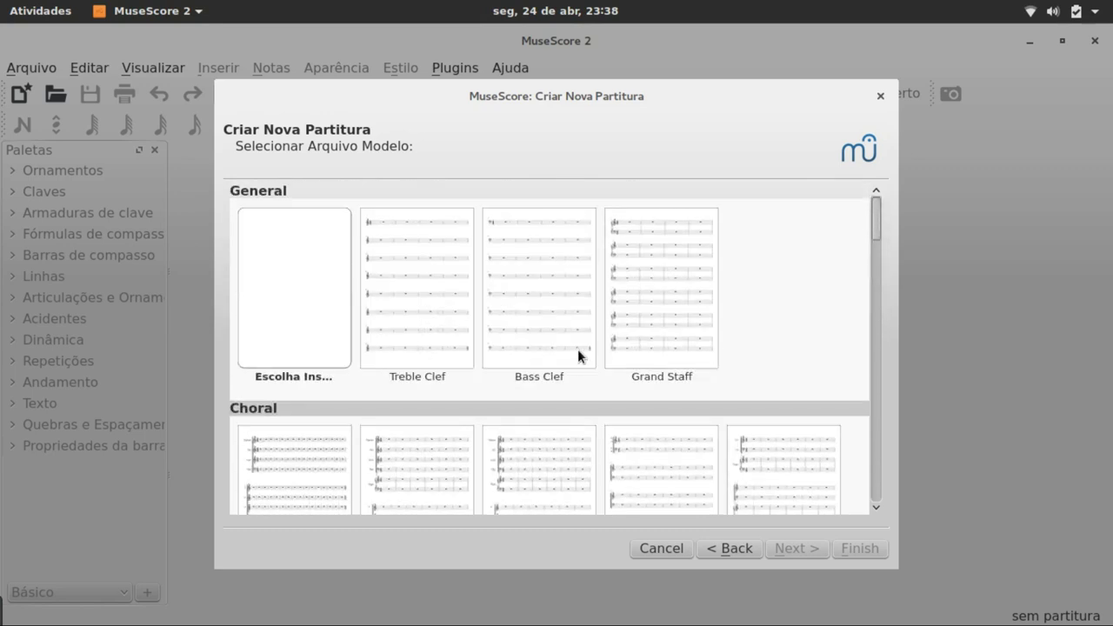
double_click(316, 275)
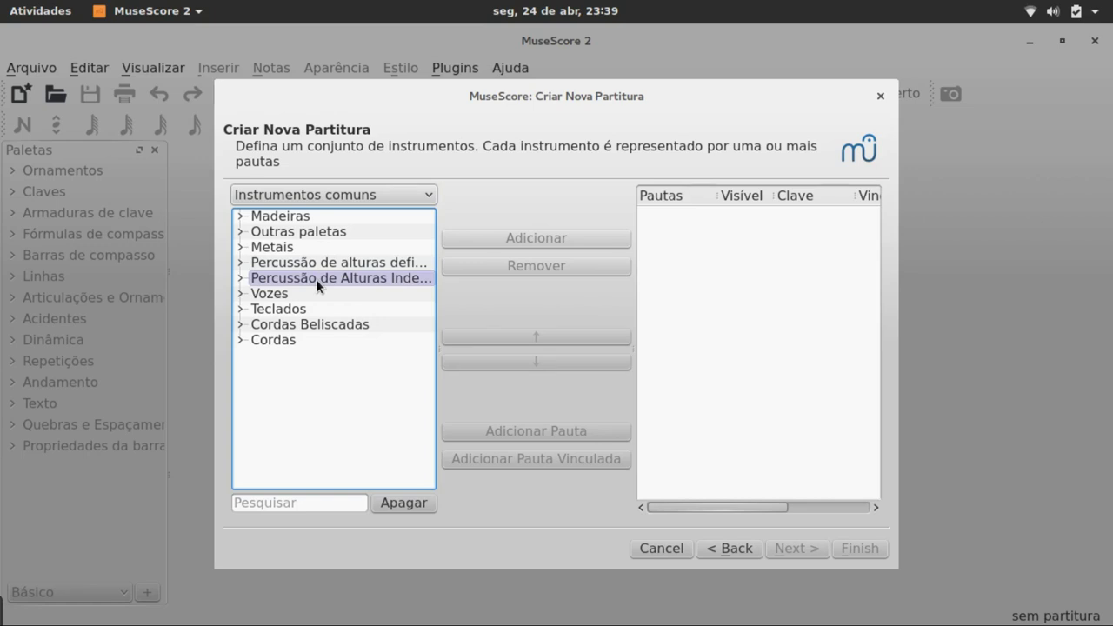
- Add Bateria from the unpitched percussion group to the score and proceed to the key signature settings
click(316, 279)
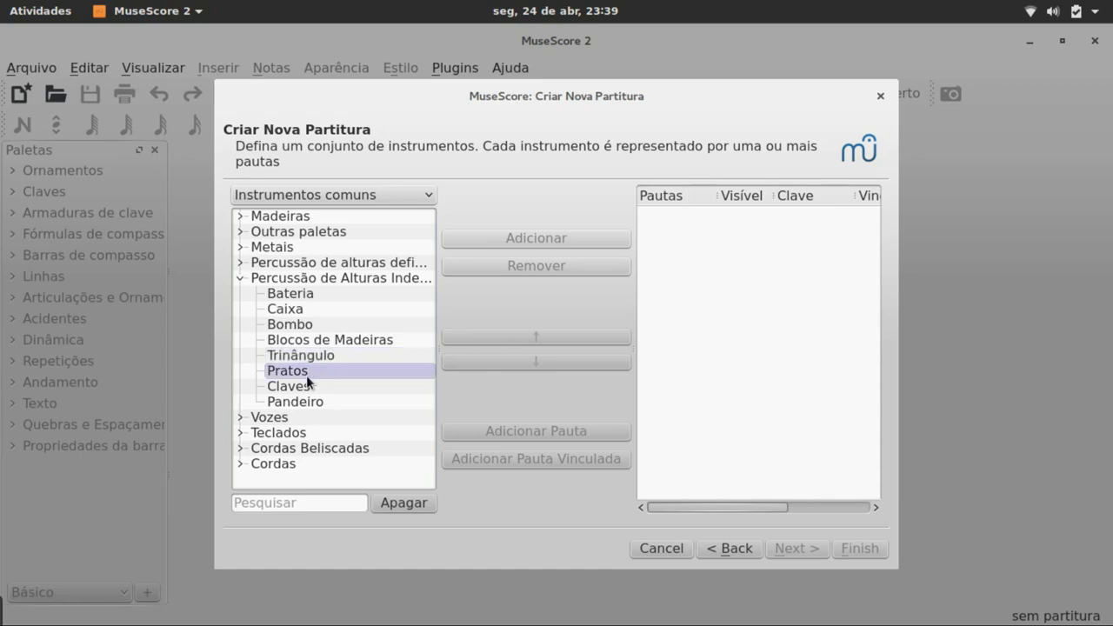
click(311, 297)
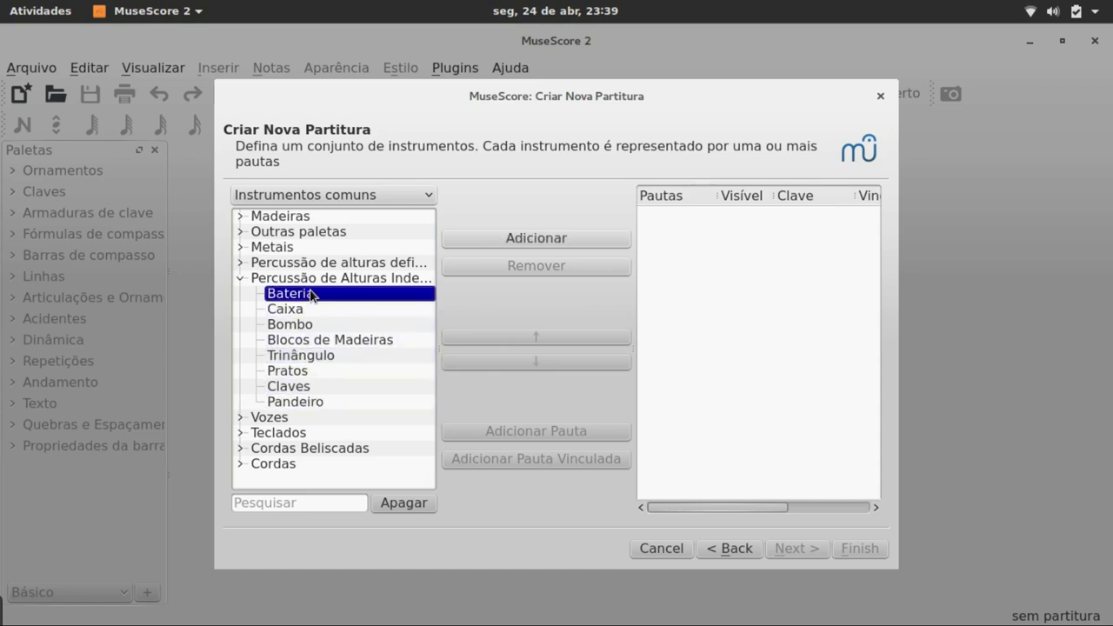
click(513, 239)
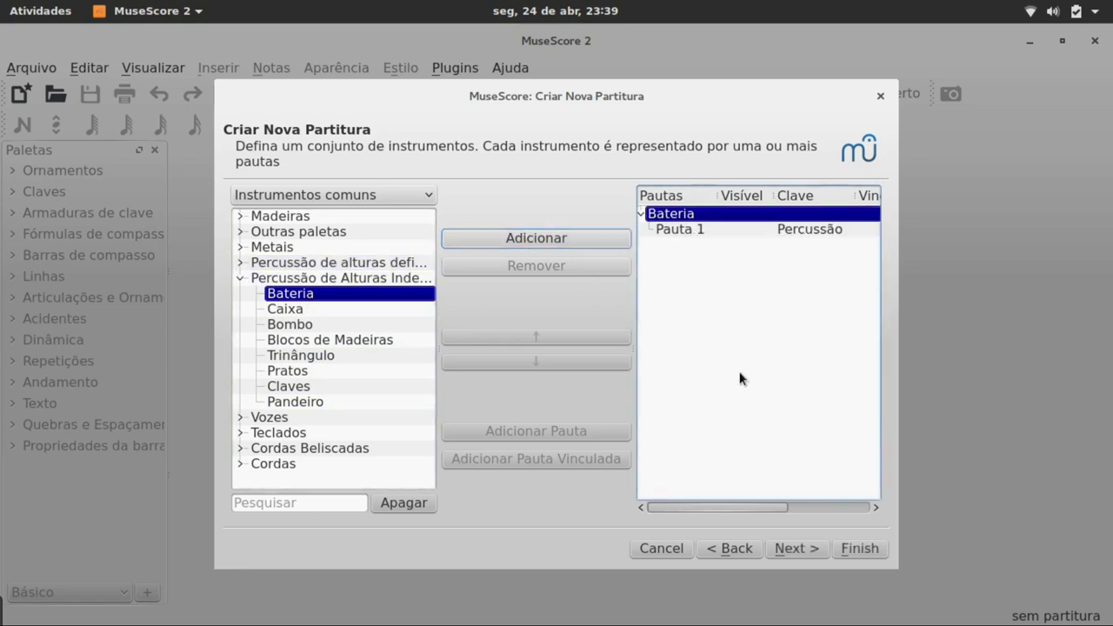
click(794, 548)
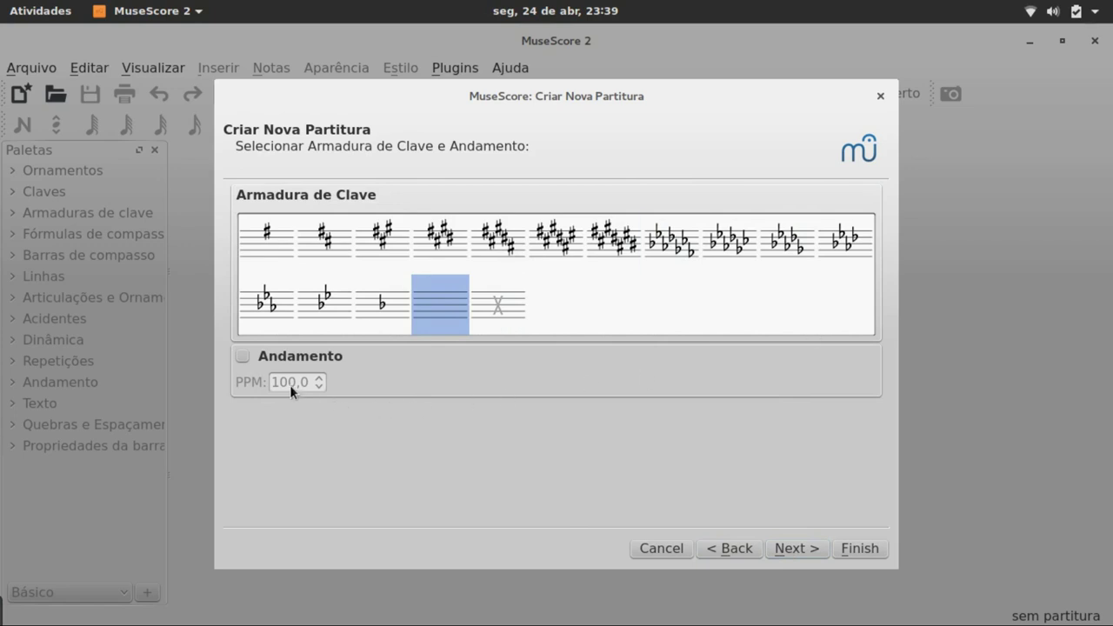
- Accept the default key signature and tempo, set 5 measures in 4/4 time, and finish creating the score
click(784, 549)
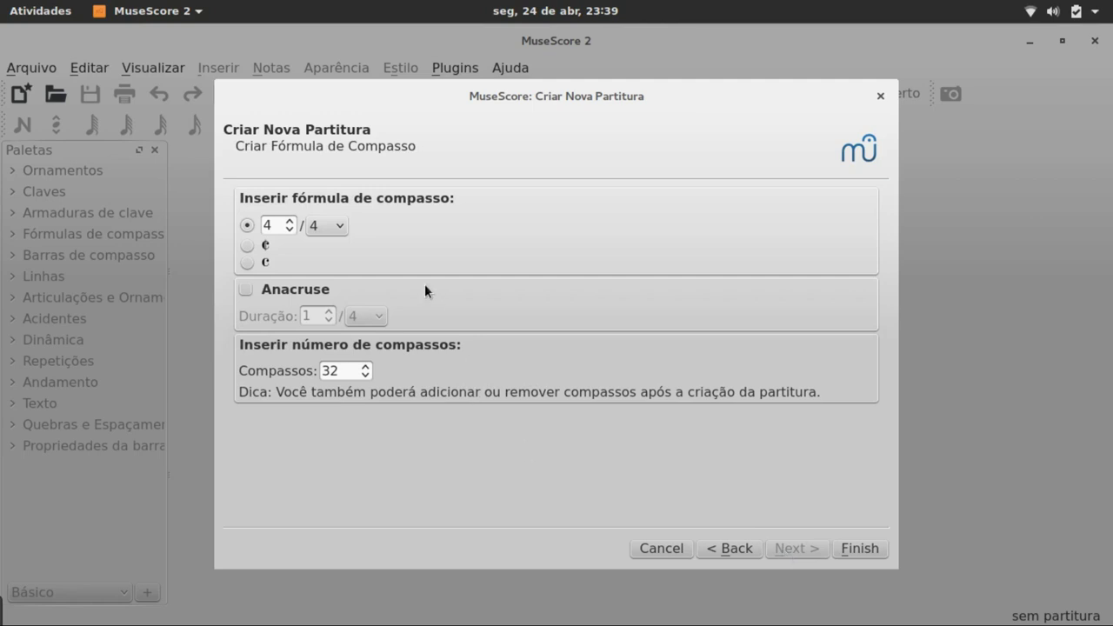
click(295, 220)
double_click(339, 370)
text(5)
click(854, 548)
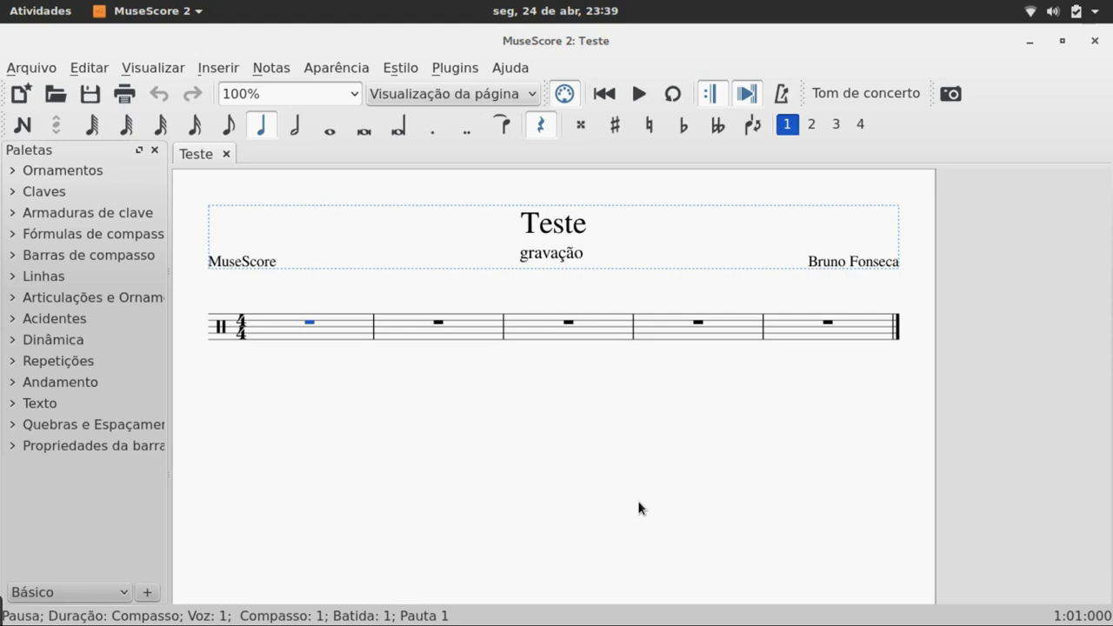
- Look over the new score page from the title block down to the copyright footer
scroll(638, 502, down, 5)
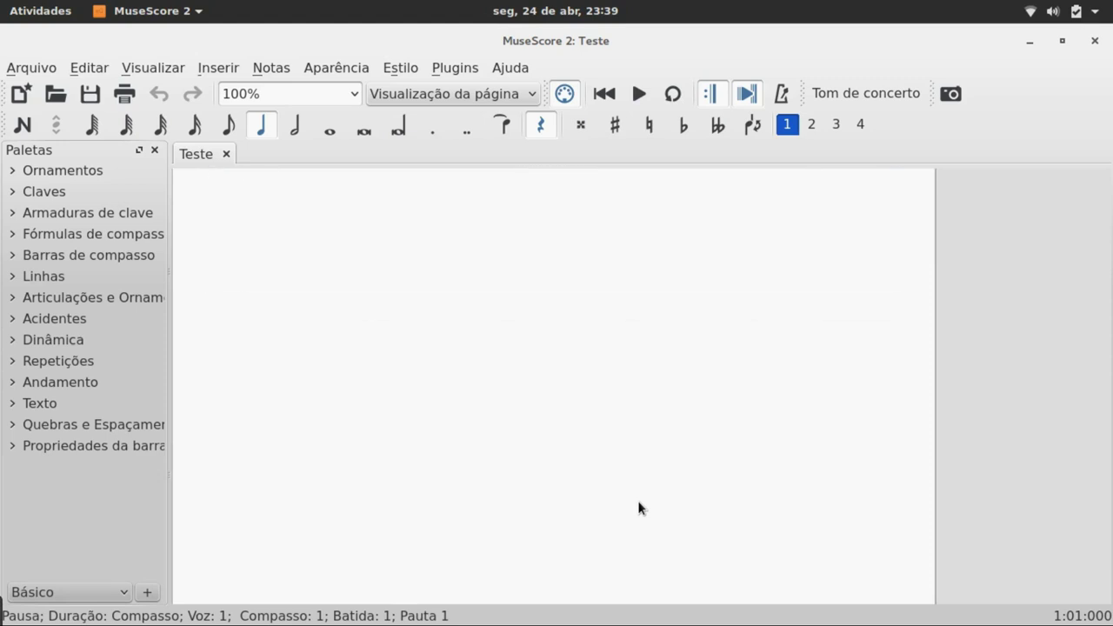
scroll(639, 502, down, 3)
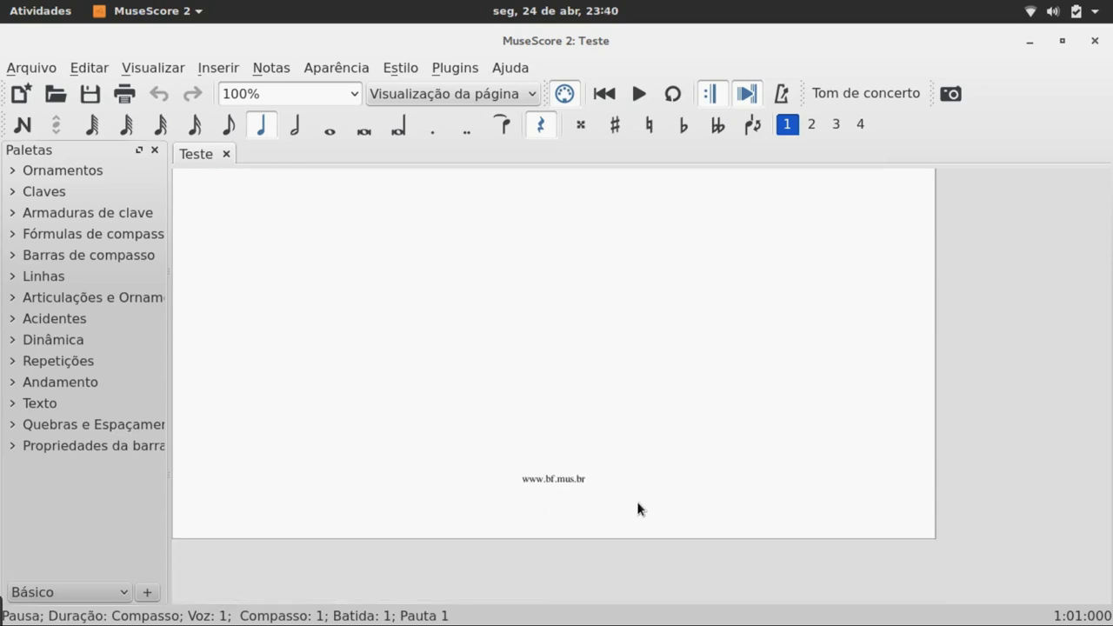
scroll(638, 504, up, 2)
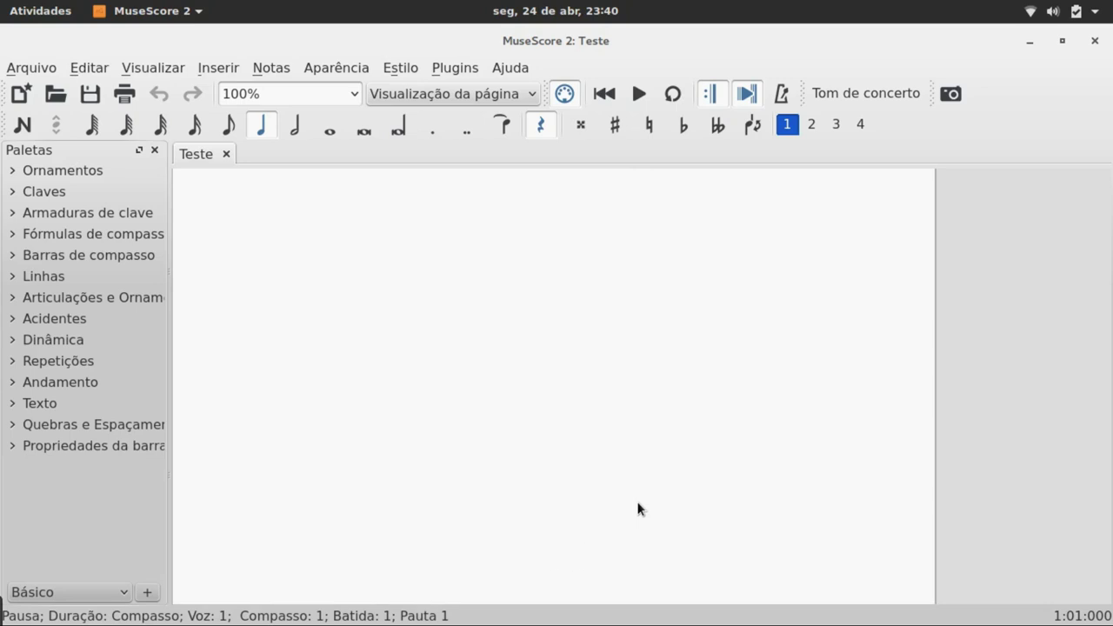
scroll(638, 509, up, 4)
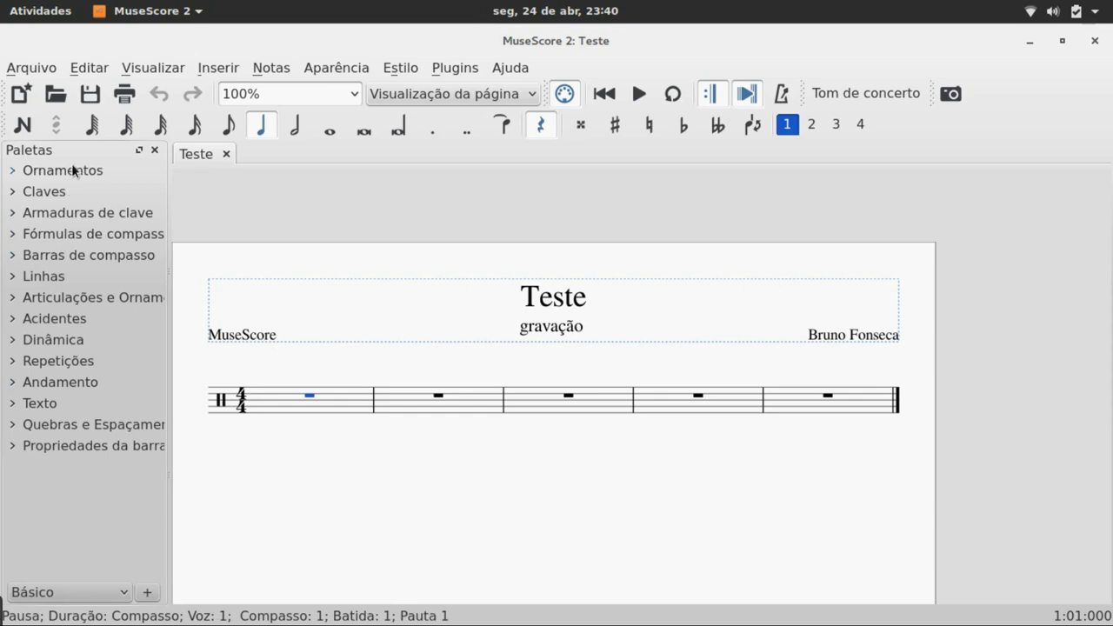
- Look through the Ornamentos, Claves and Armaduras de clave palettes
click(29, 178)
click(28, 179)
click(25, 198)
click(25, 197)
click(29, 214)
click(29, 215)
- Add a 4/4 time signature to the second measure and a 5/4 time signature to the third measure
click(39, 241)
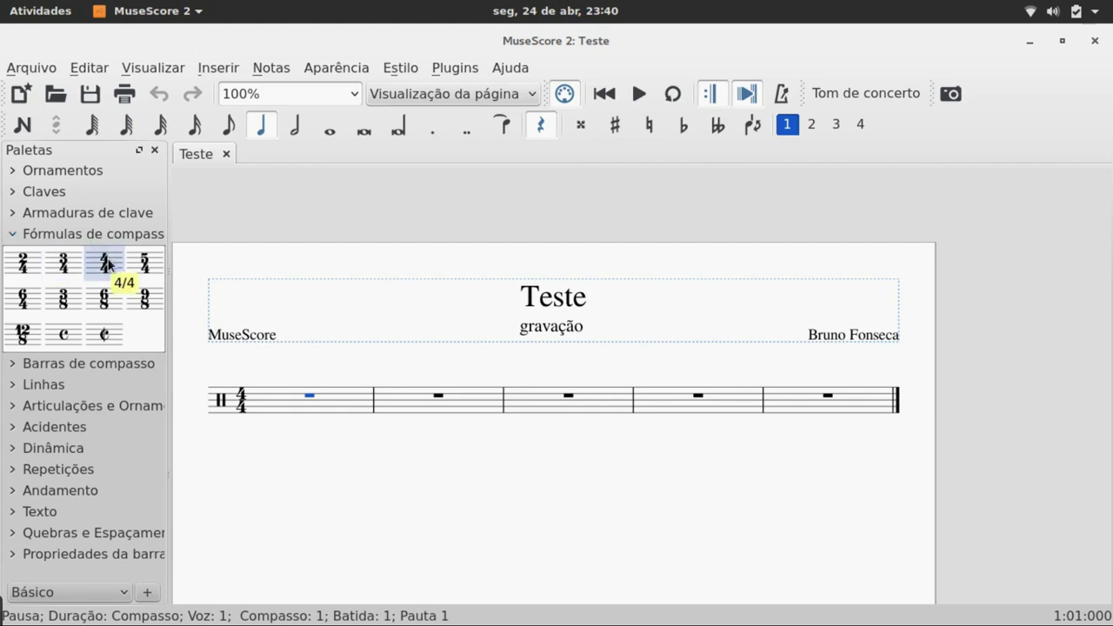
mouse_move(107, 263)
mouse_down()
mouse_move(331, 258)
mouse_move(387, 398)
mouse_up()
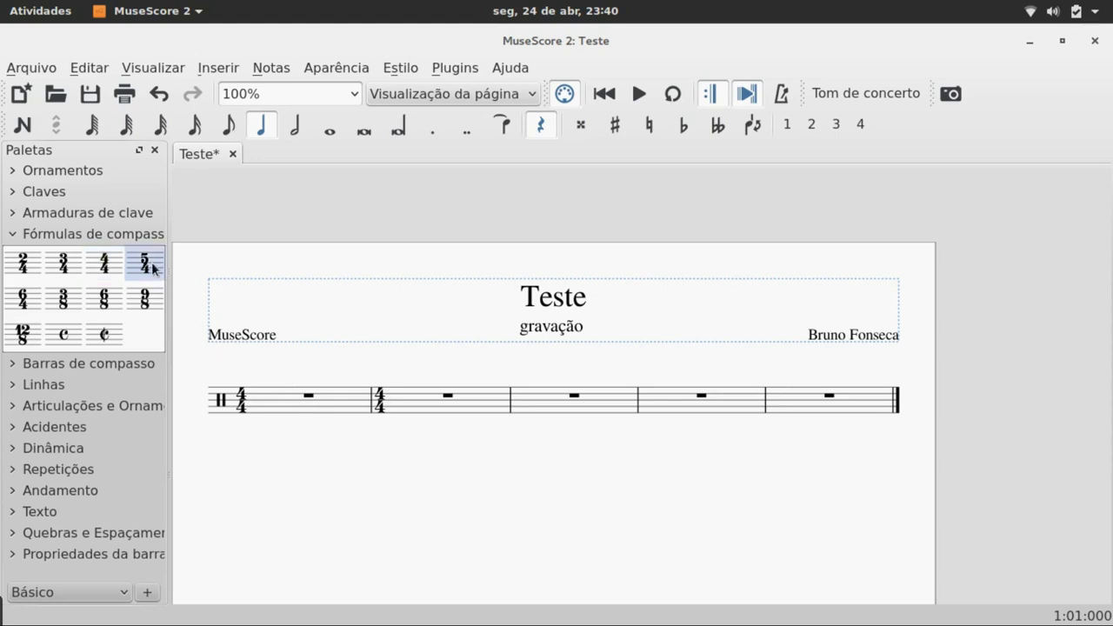
mouse_move(145, 264)
mouse_down()
mouse_move(492, 292)
mouse_move(530, 408)
mouse_up()
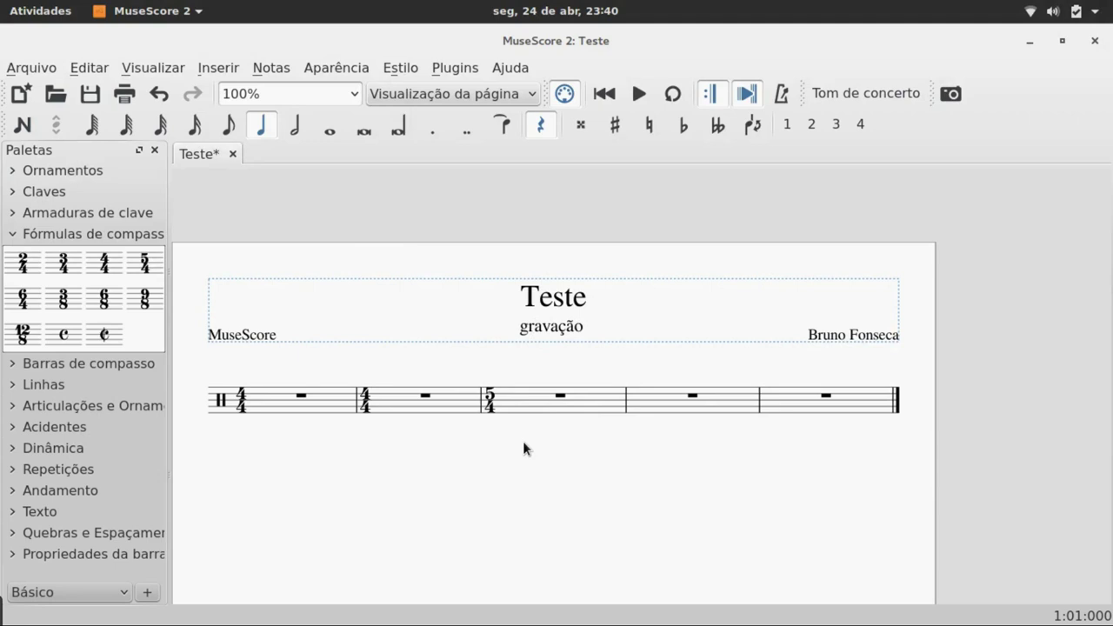
click(137, 233)
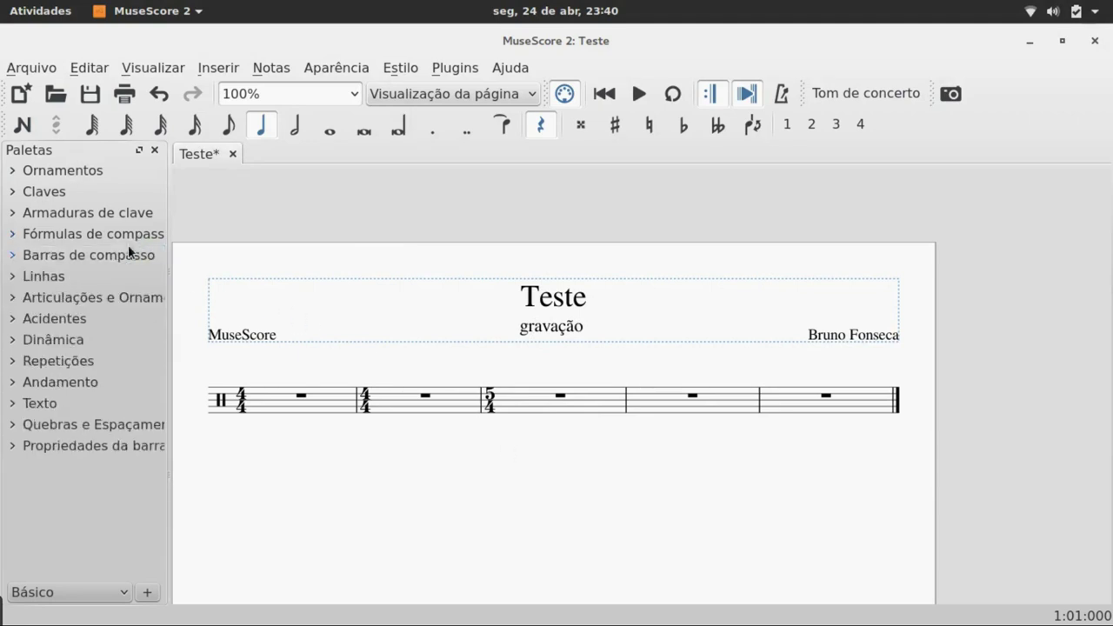
- Add a start repeat barline to the first measure and a combined end-start repeat barline at its end
click(128, 252)
drag(69, 322, 235, 395)
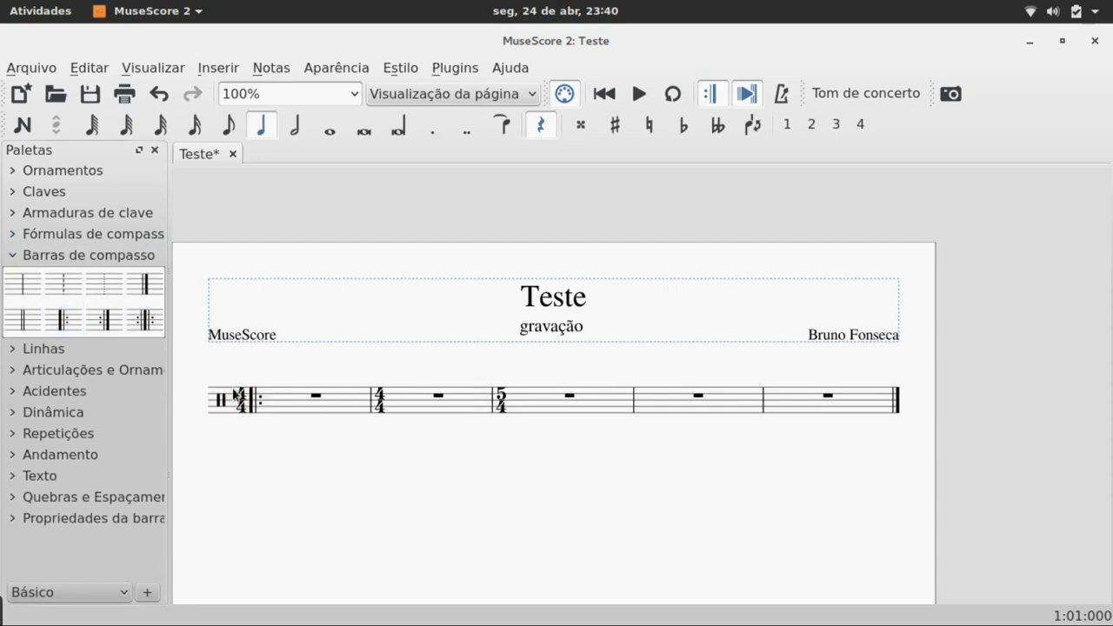
drag(143, 322, 352, 392)
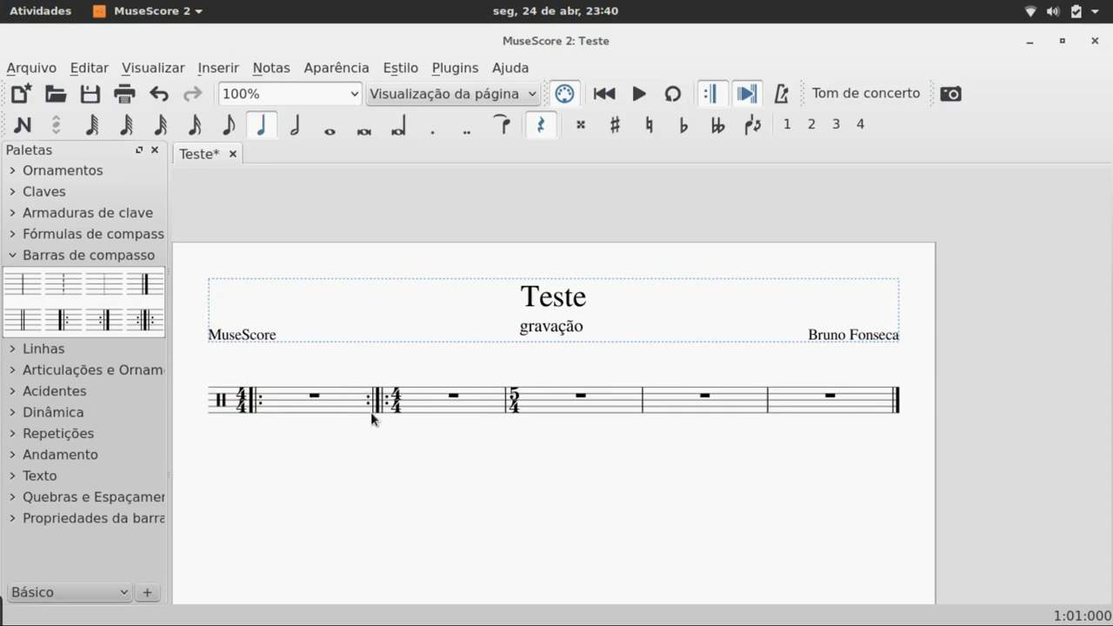
- Copy the end-start repeat barline onto the barlines ending measures 2 to 5, and clear the selection
click(376, 402)
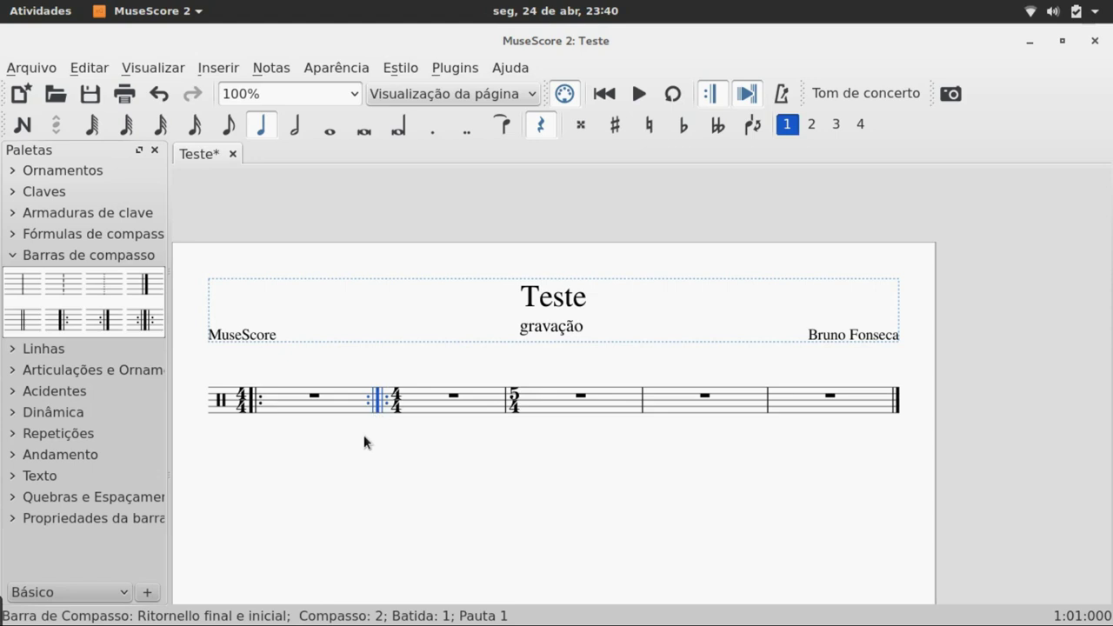
click(507, 407)
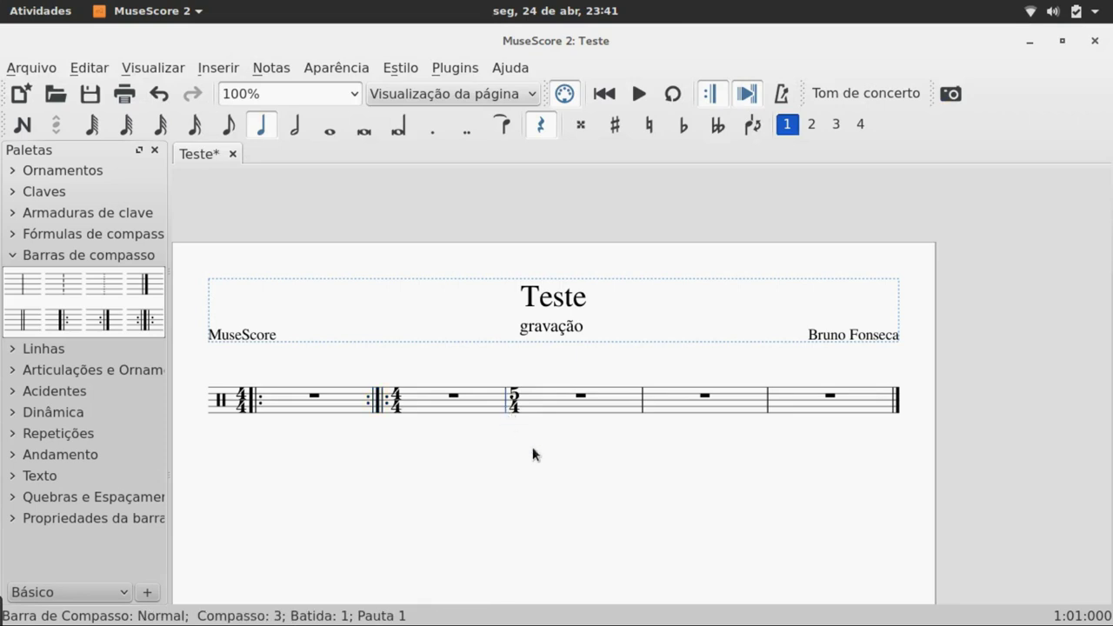
key(ctrl+v)
click(653, 411)
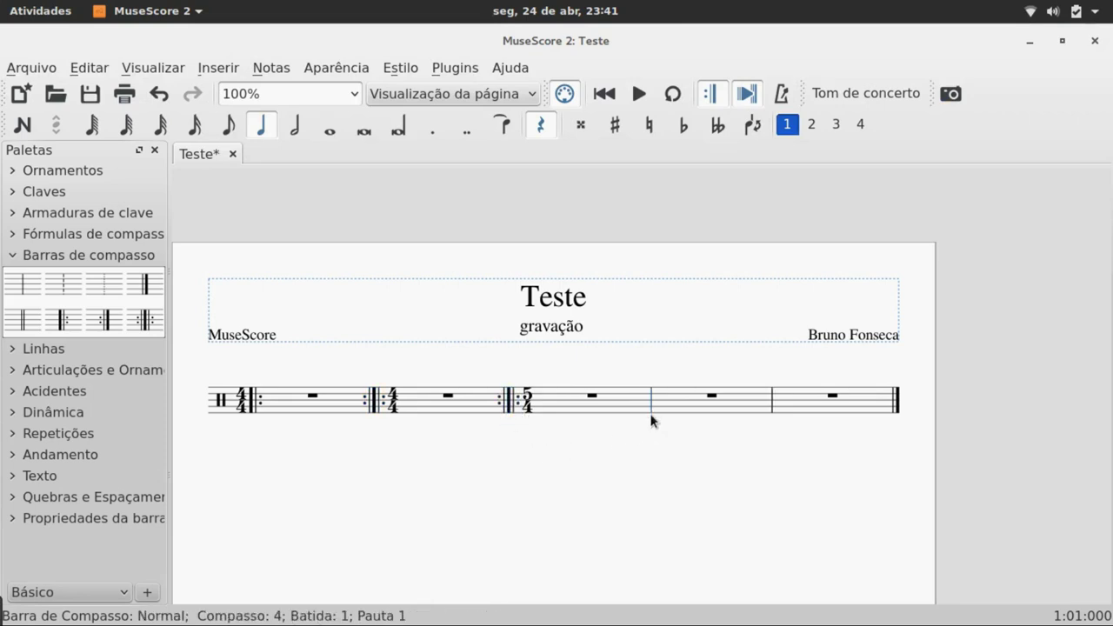
key(ctrl+v)
click(777, 409)
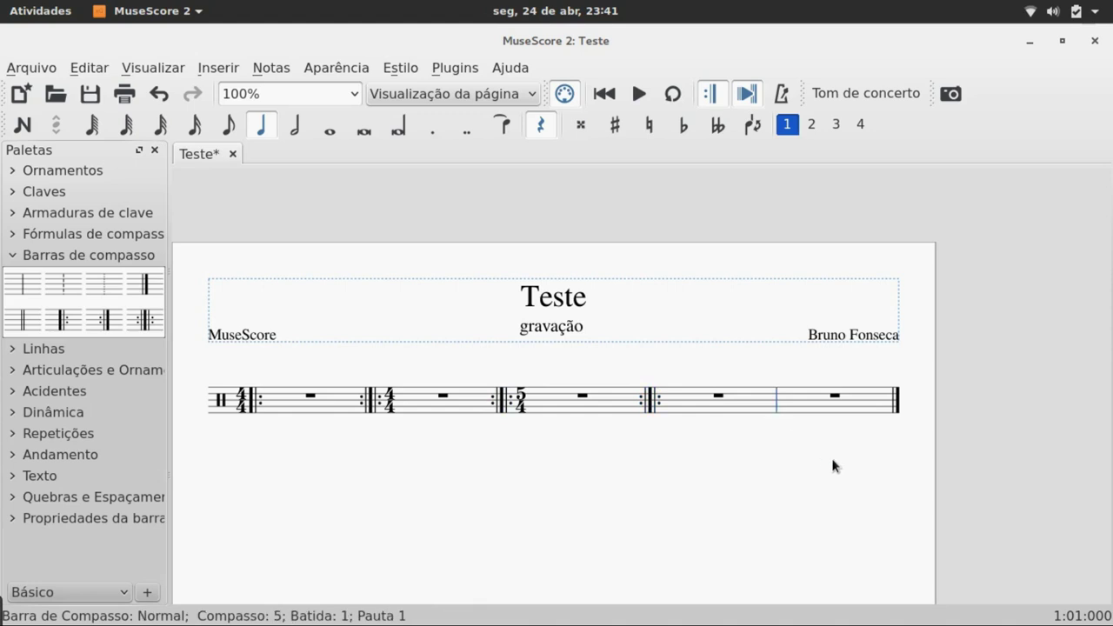
key(ctrl+v)
click(898, 409)
key(ctrl+v)
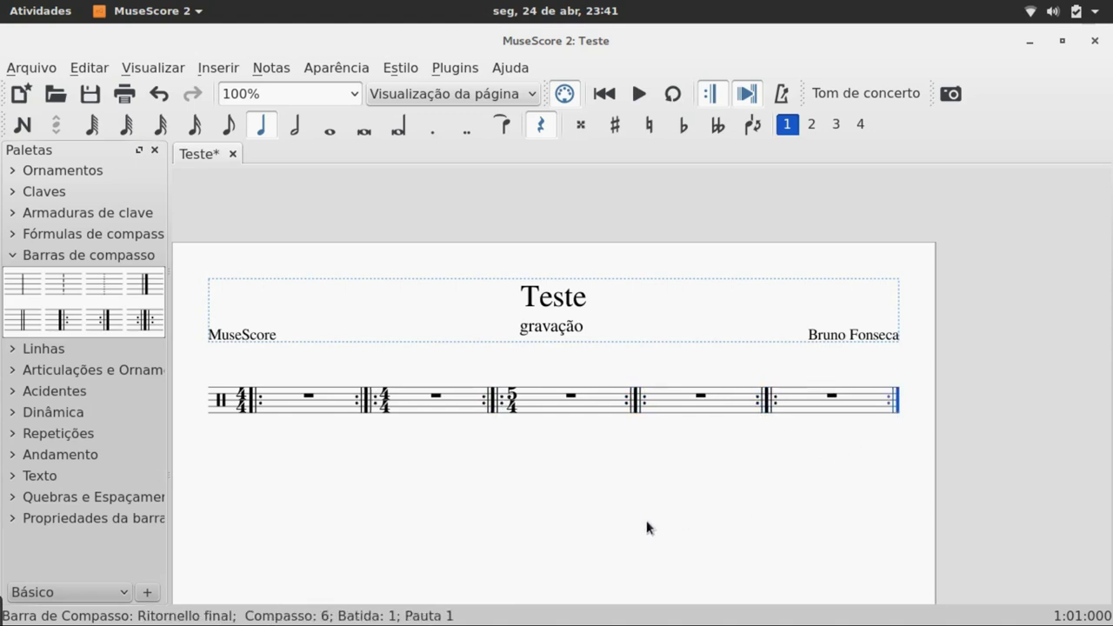
click(130, 255)
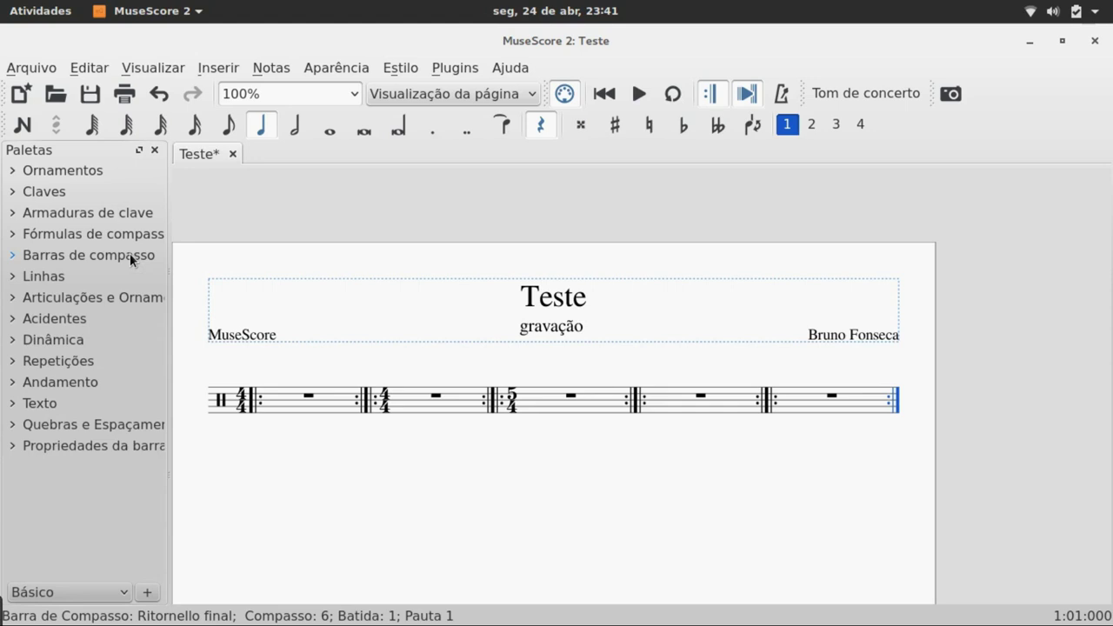
scroll(422, 487, down, 1)
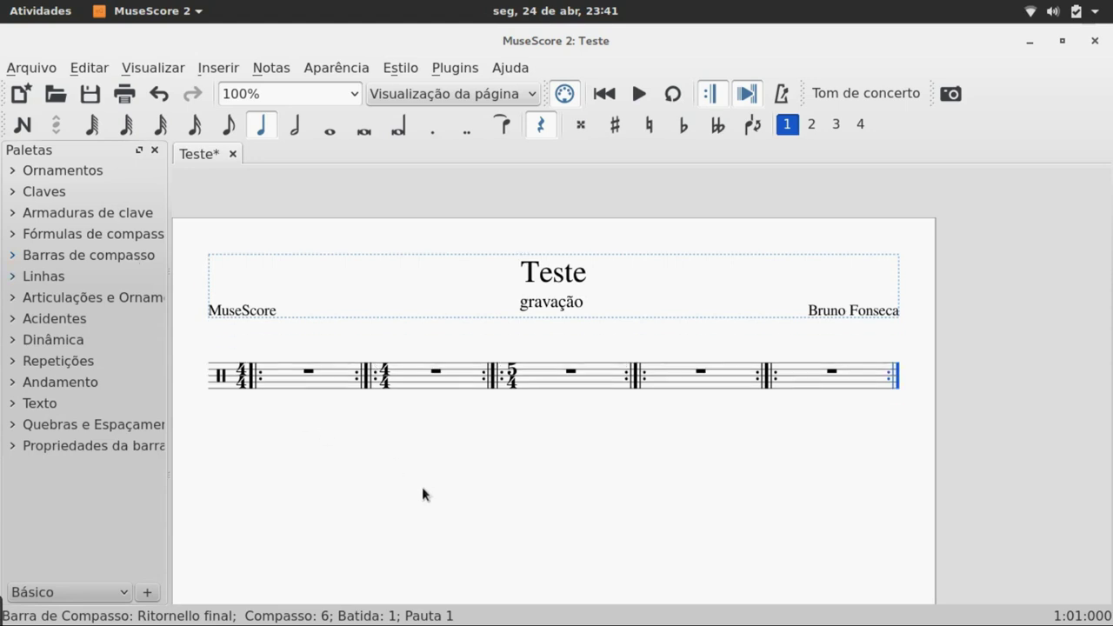
key(Escape)
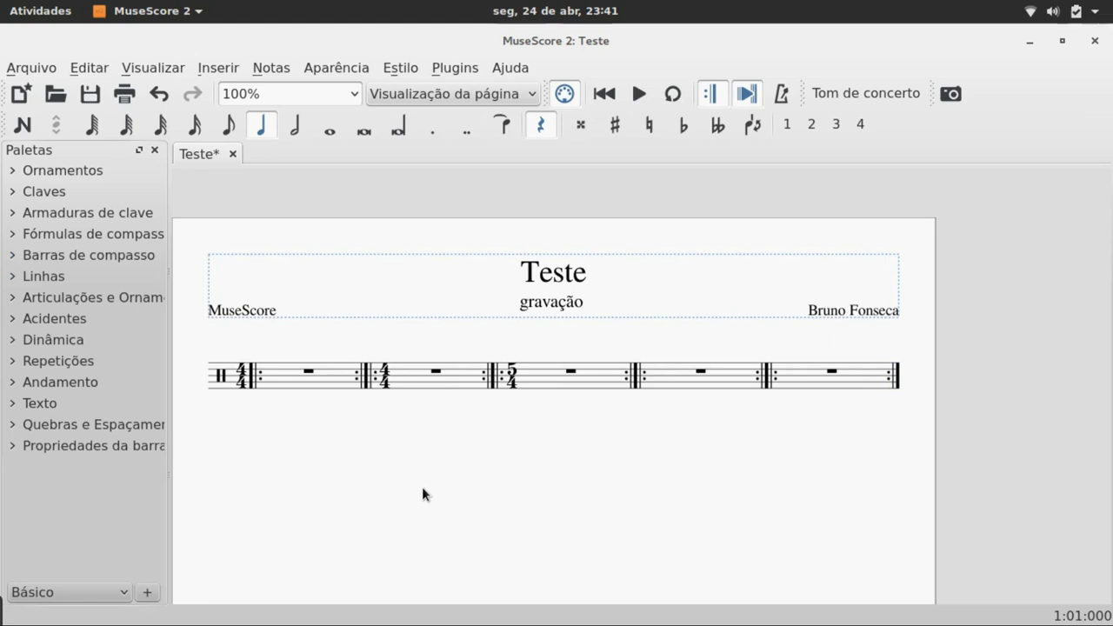
- Fill the first measure with eight eighth-note bass drum (Bumbo 1) hits in voice 2
key(n)
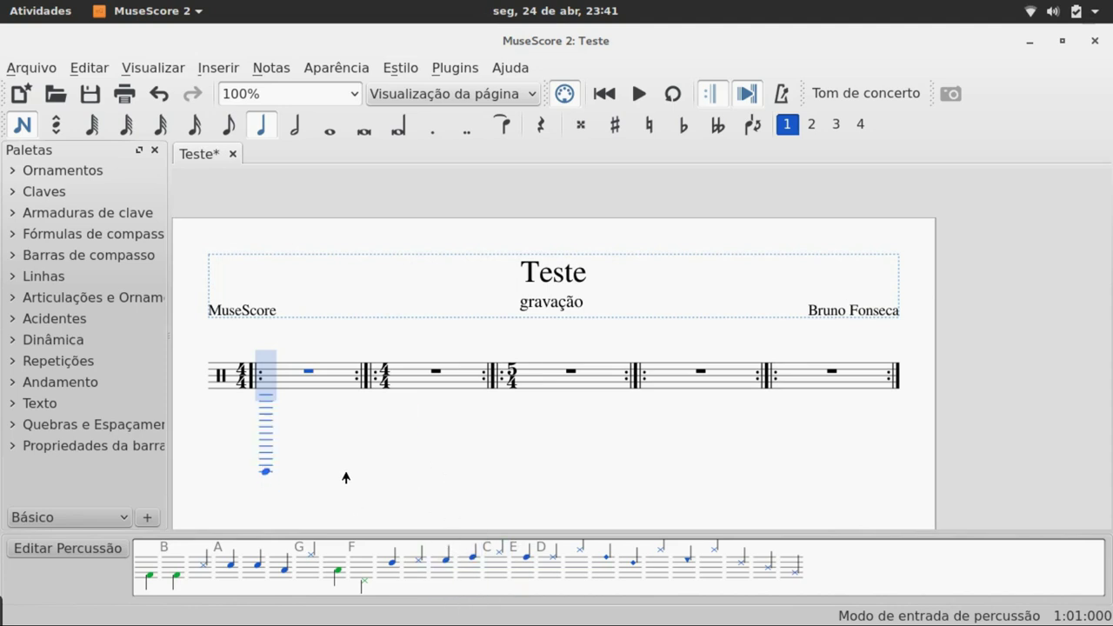
click(166, 570)
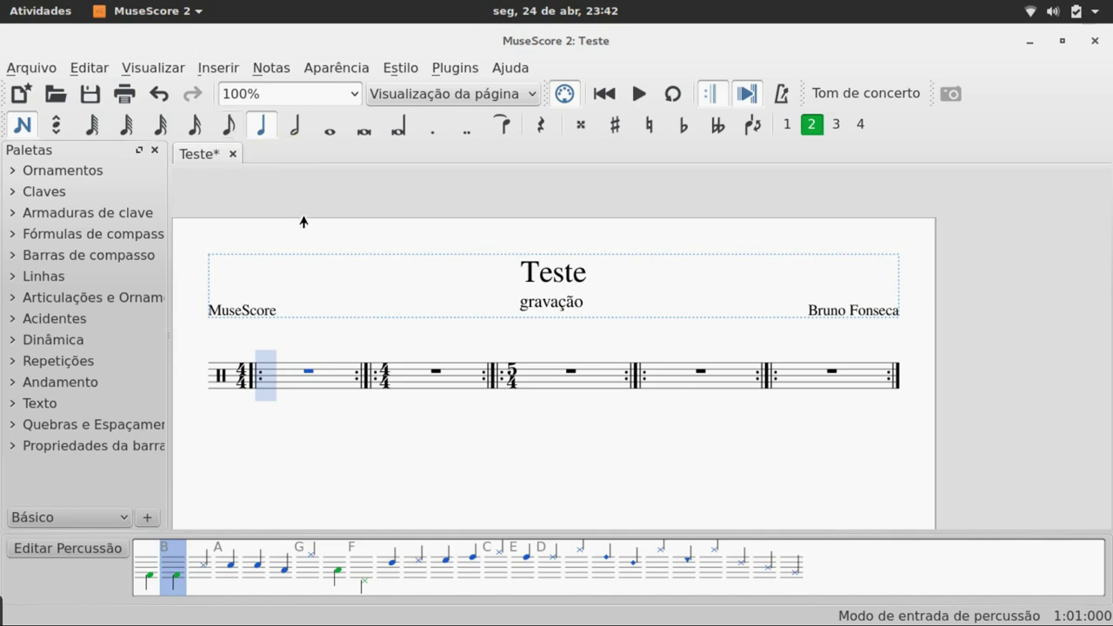
key(4)
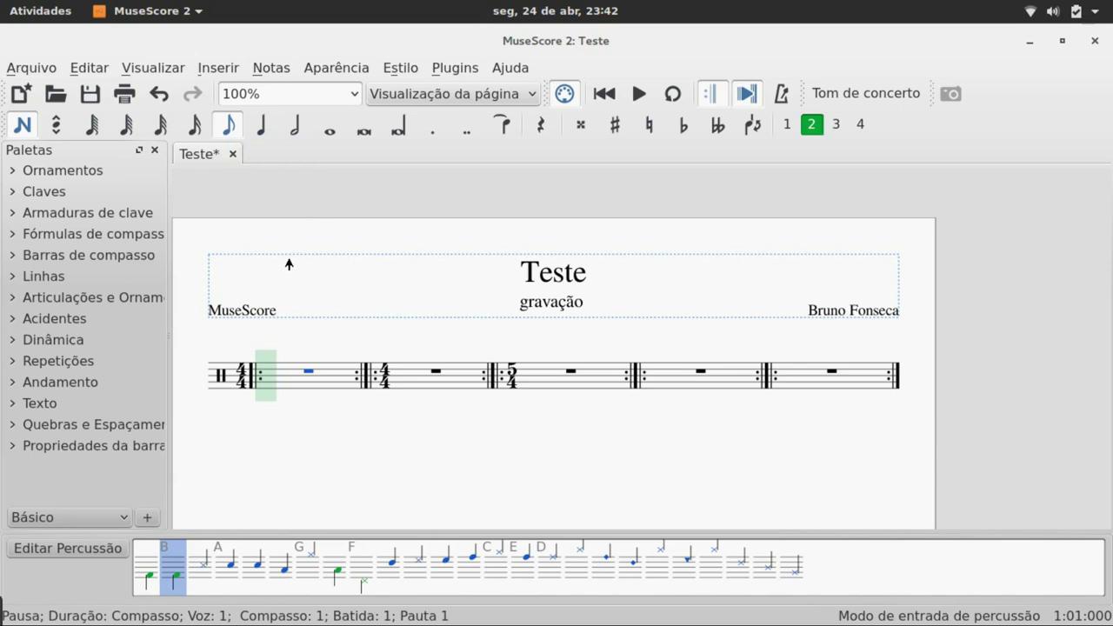
click(264, 389)
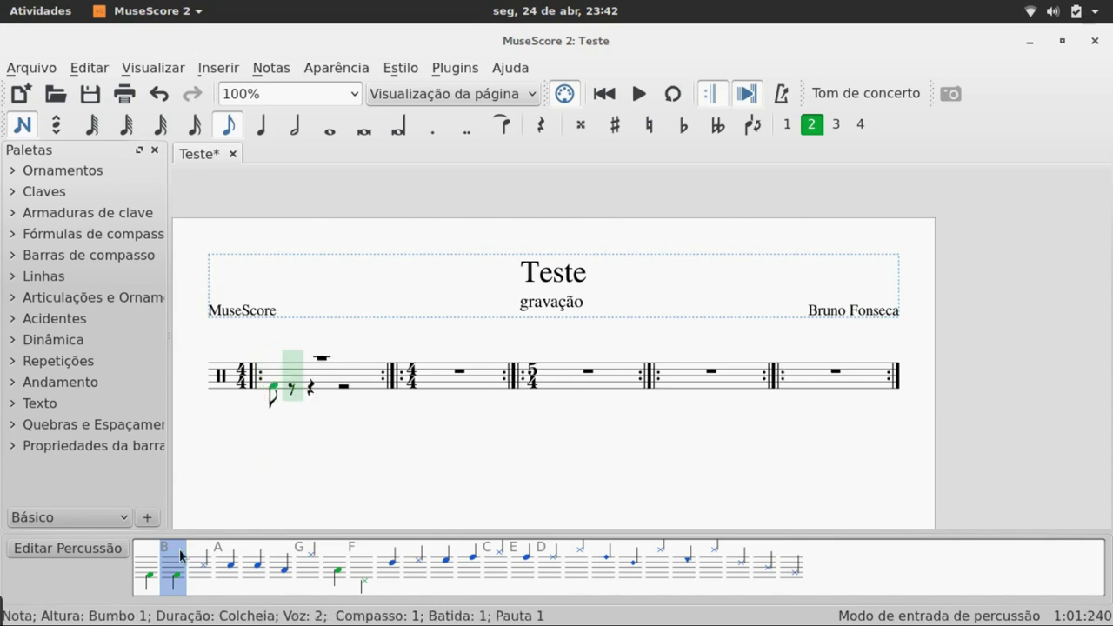
key(b)
key(b)
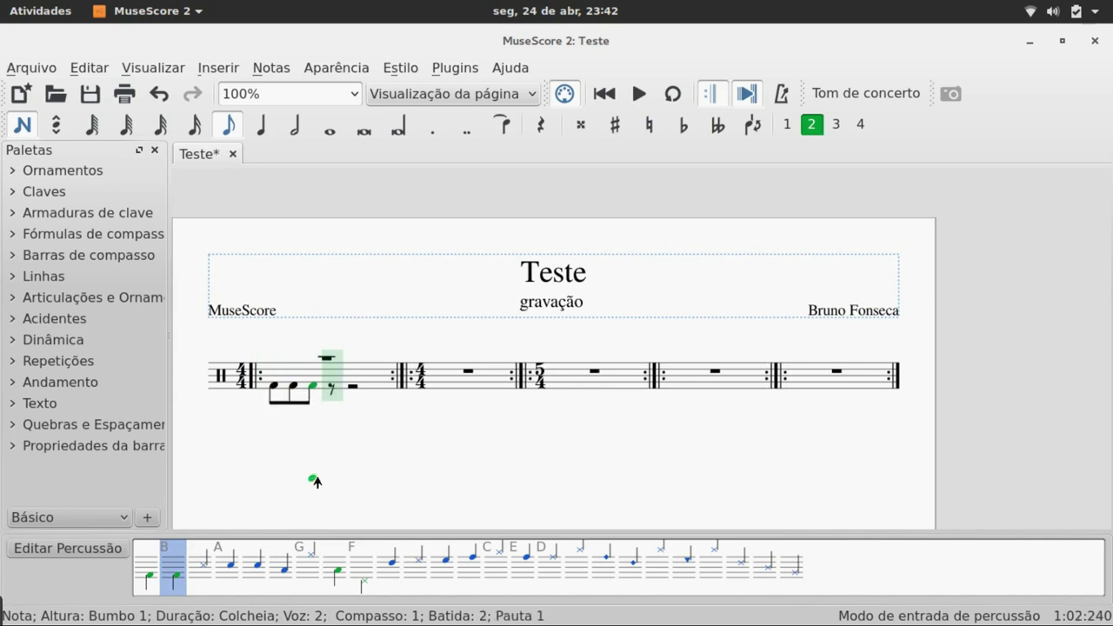
key(b)
key(b)
key(b)
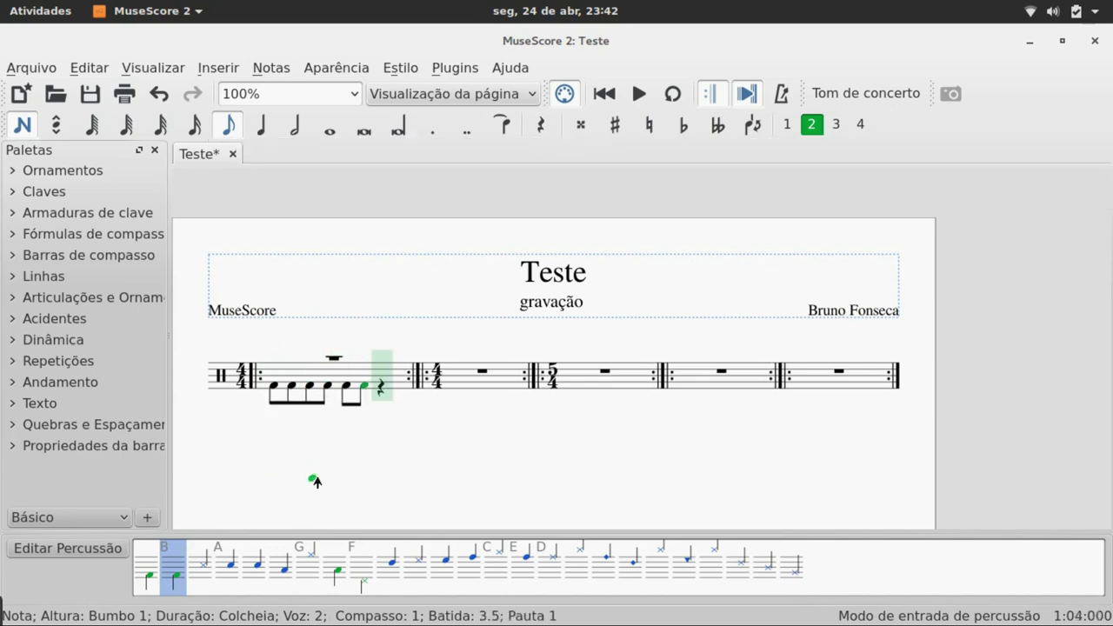
key(b)
key(b)
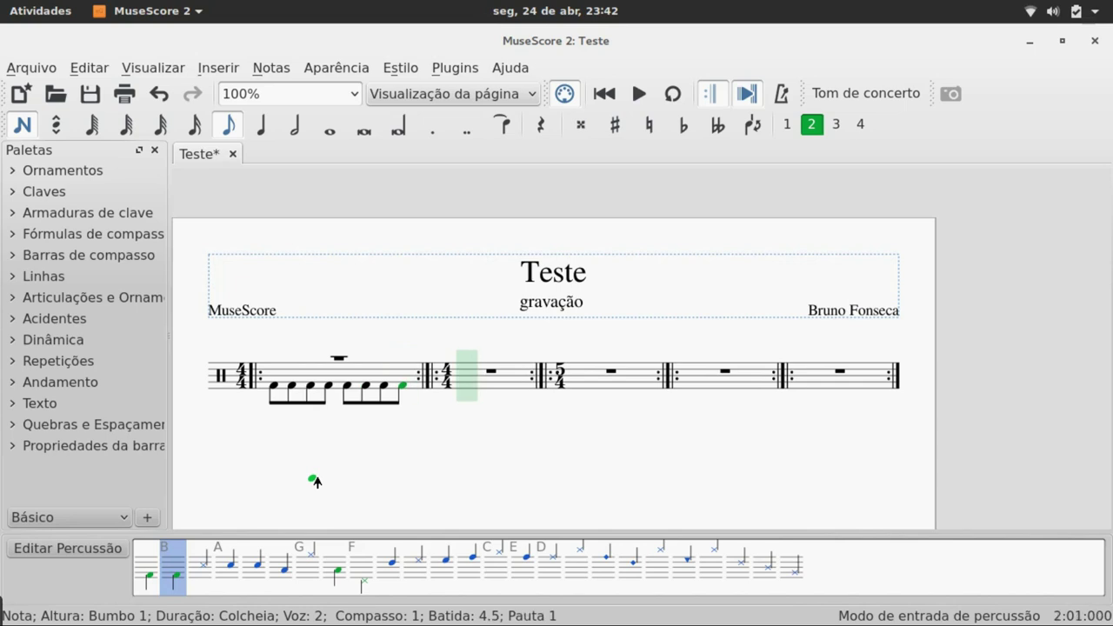
- Add eight eighth-note closed cymbal (Cymbal fechado) hits in voice 1 above the first measure's bass drum notes
click(306, 570)
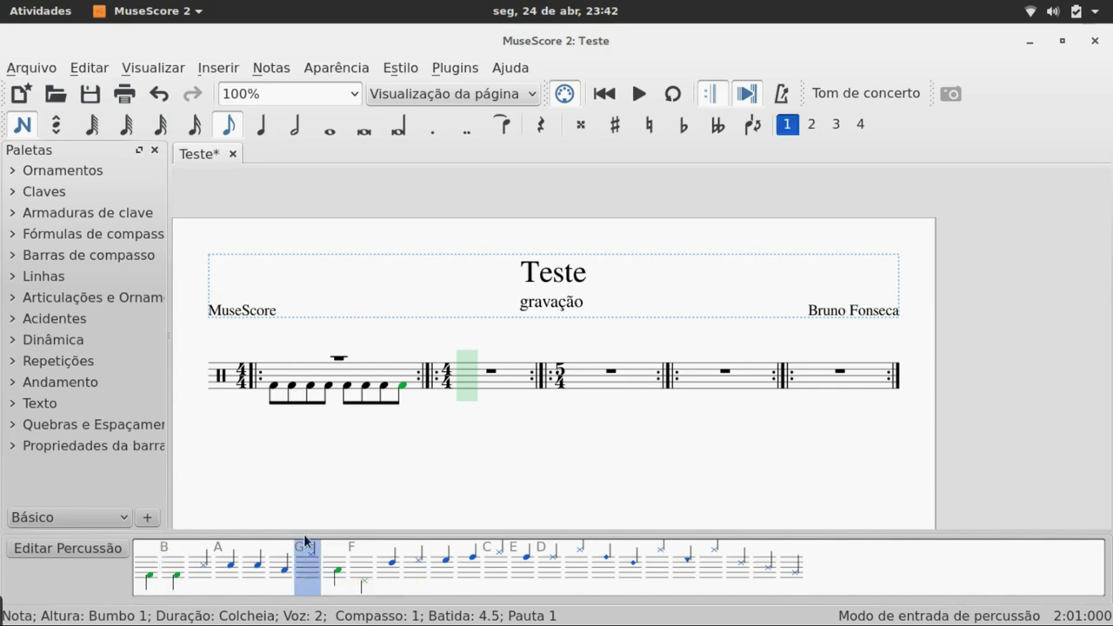
click(275, 358)
click(292, 358)
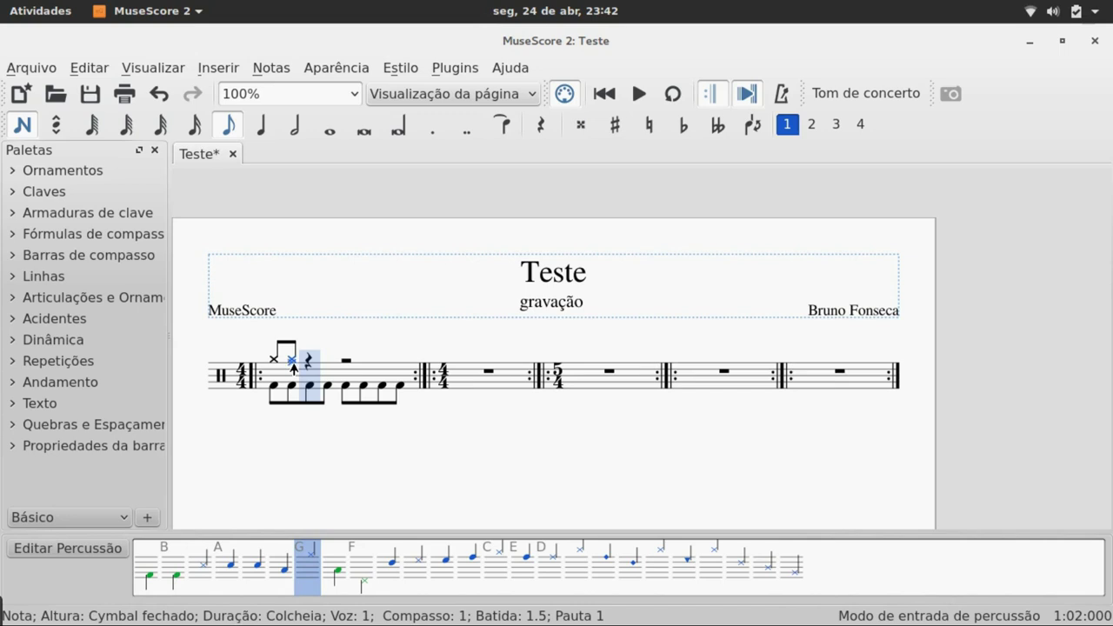
key(g)
key(g)
key(g)
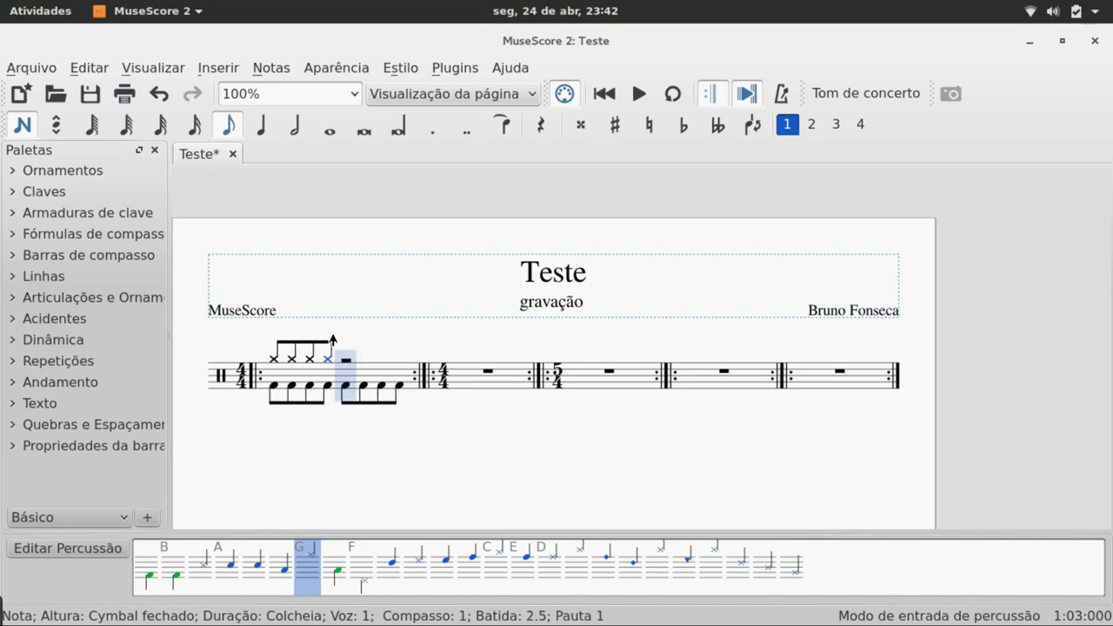
key(g)
key(g)
key(g)
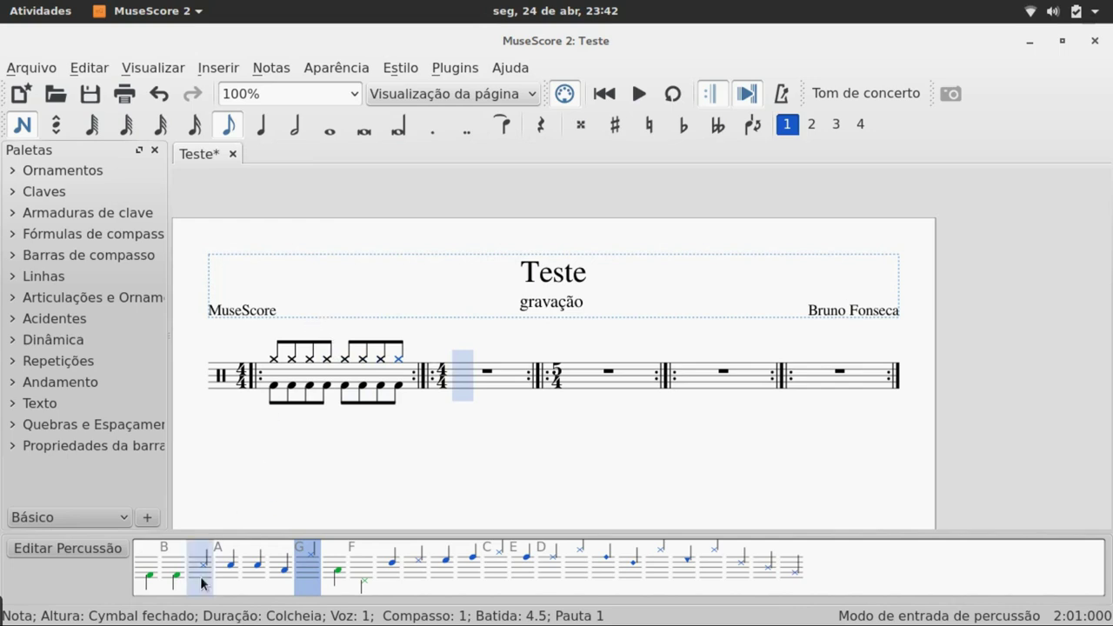
- Add acoustic snare (Caixa Acústica) eighth notes on beats 2 and 4 of the first measure, and leave note input
click(227, 565)
click(309, 374)
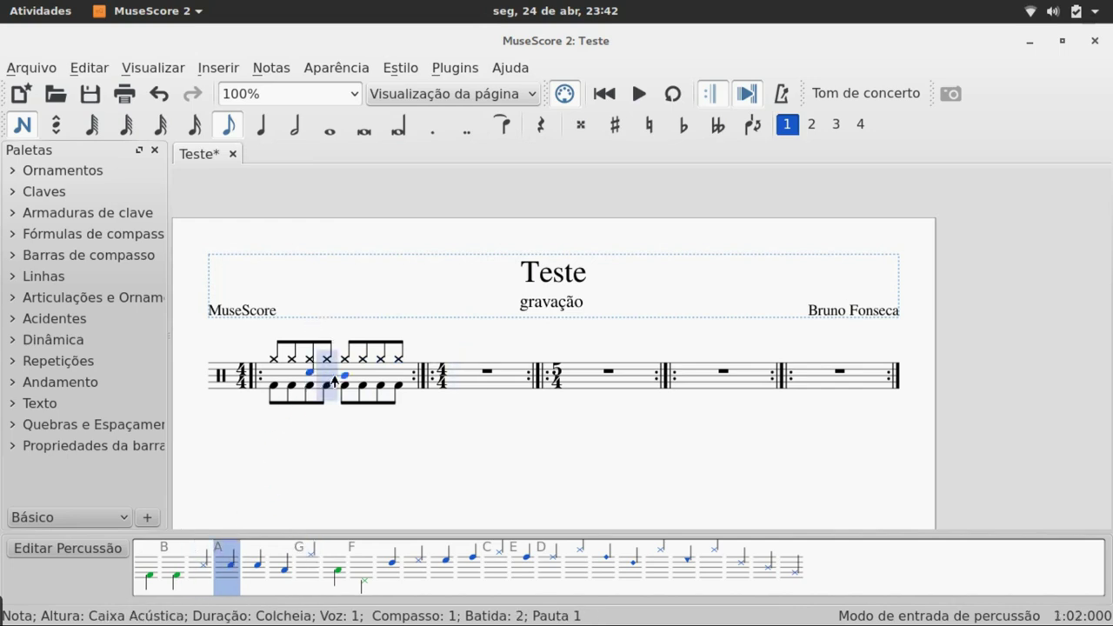
click(380, 373)
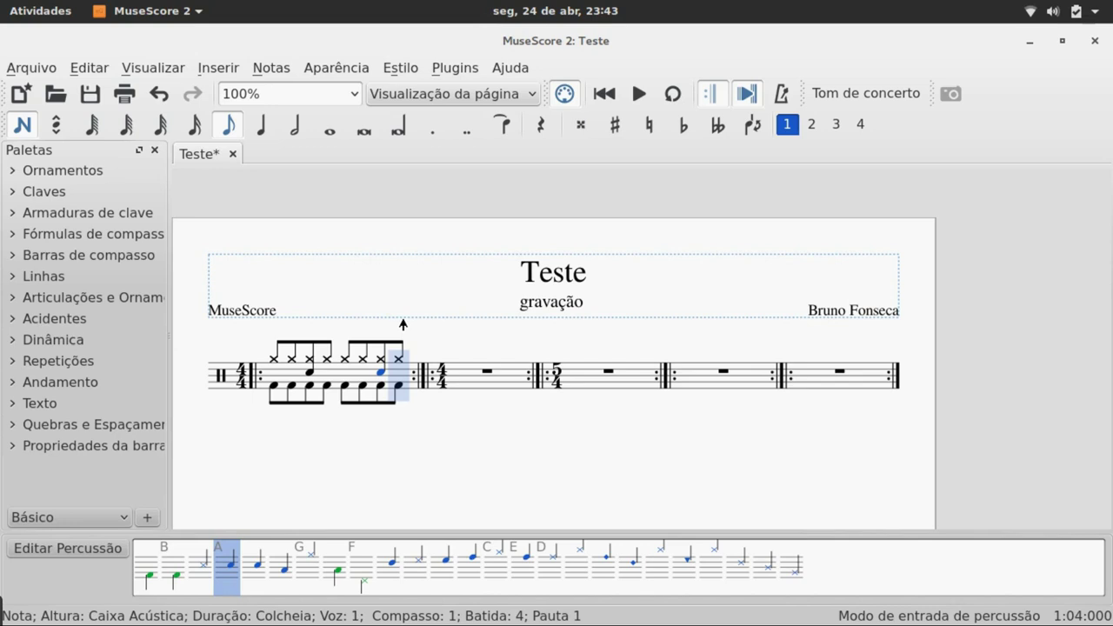
key(Escape)
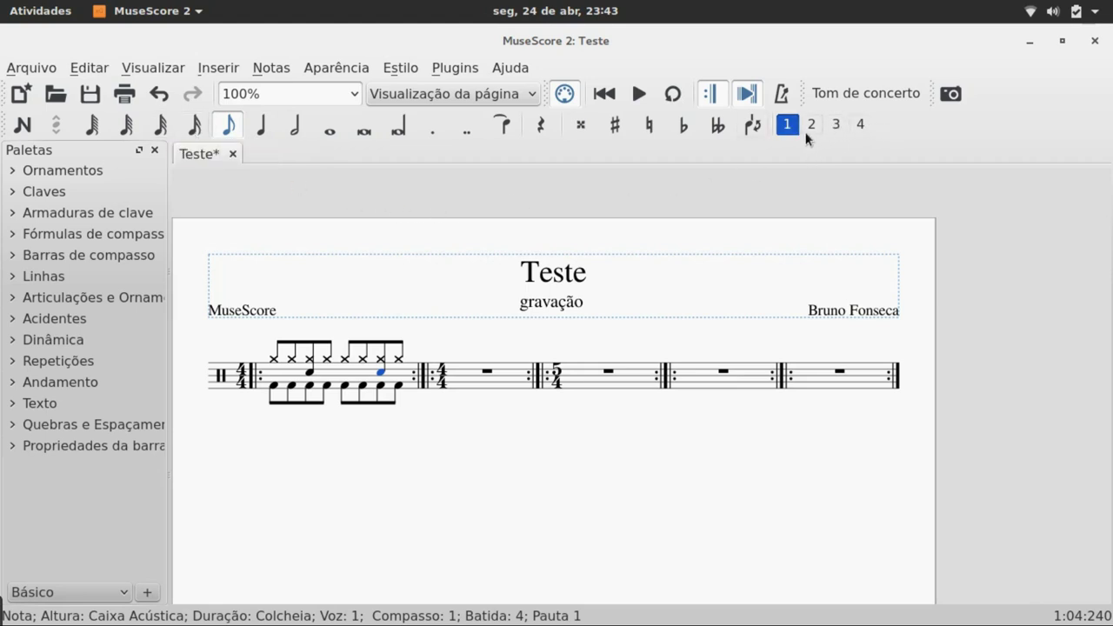
- Try flipping the stem direction of the beamed group with the beat 4 snare note, returning the stems to pointing up
click(752, 128)
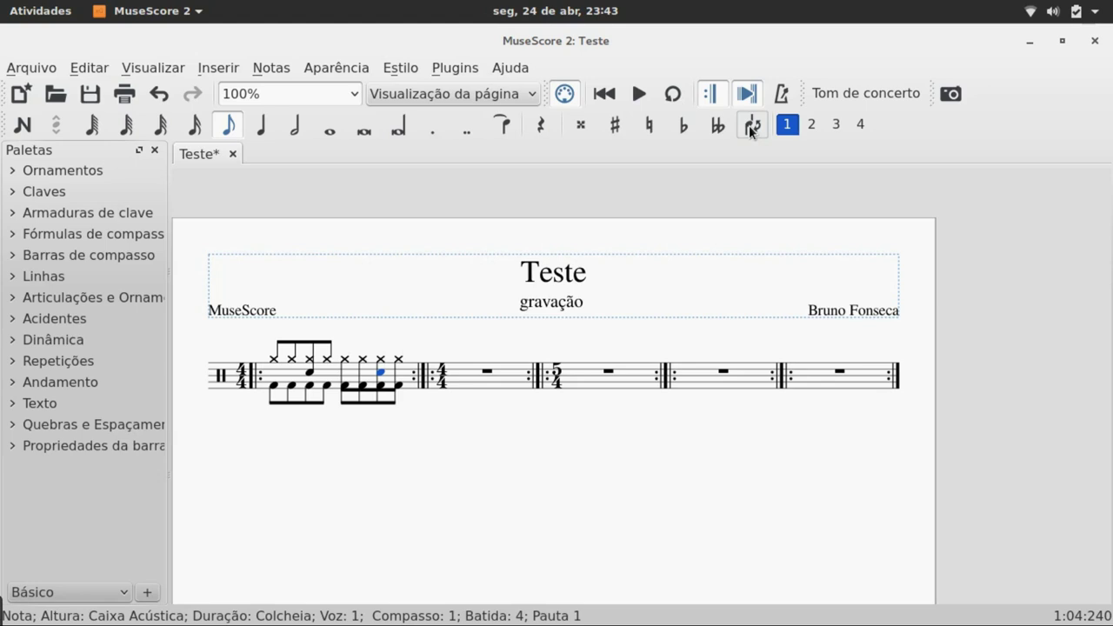
click(752, 129)
click(752, 129)
click(751, 129)
click(752, 128)
click(752, 129)
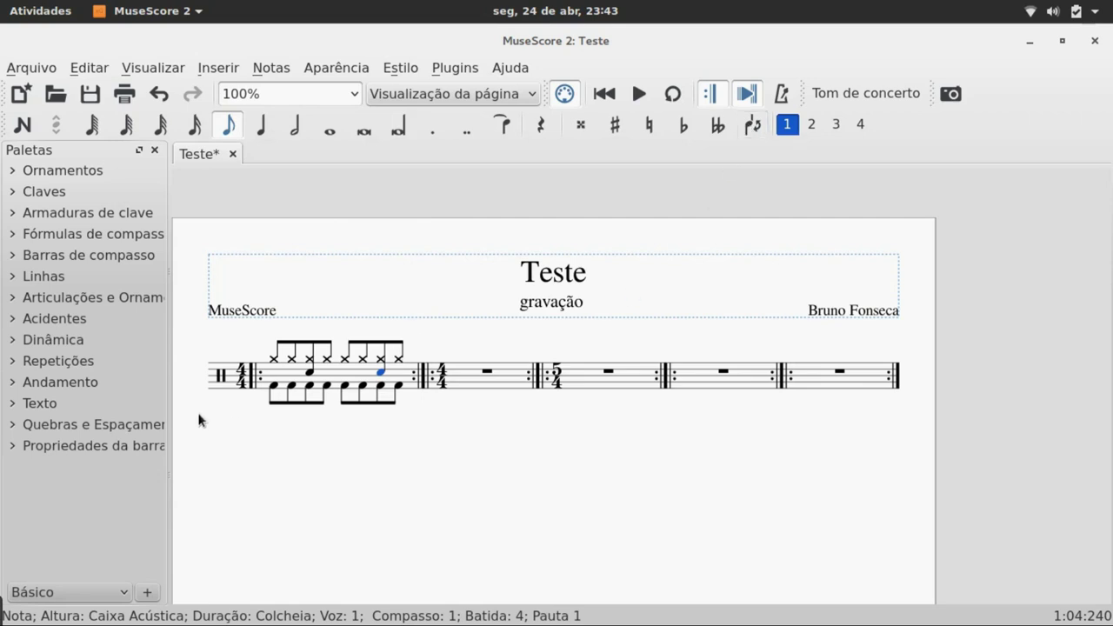
- Switch the palettes to the Avançado workspace and look over its added palettes, including the fretboard diagrams
click(114, 596)
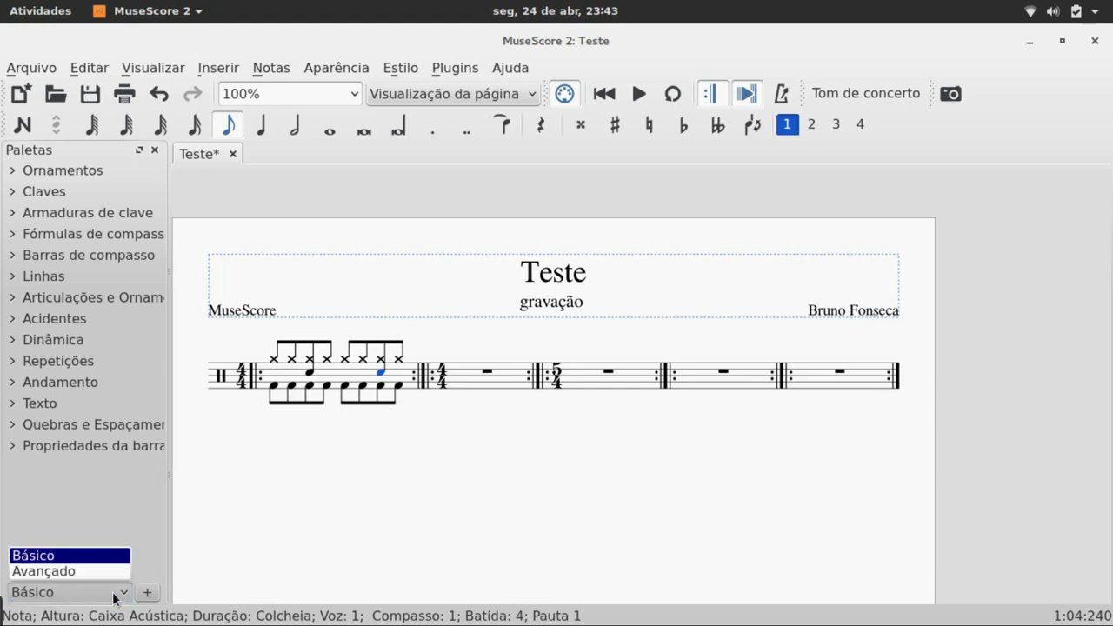
click(117, 571)
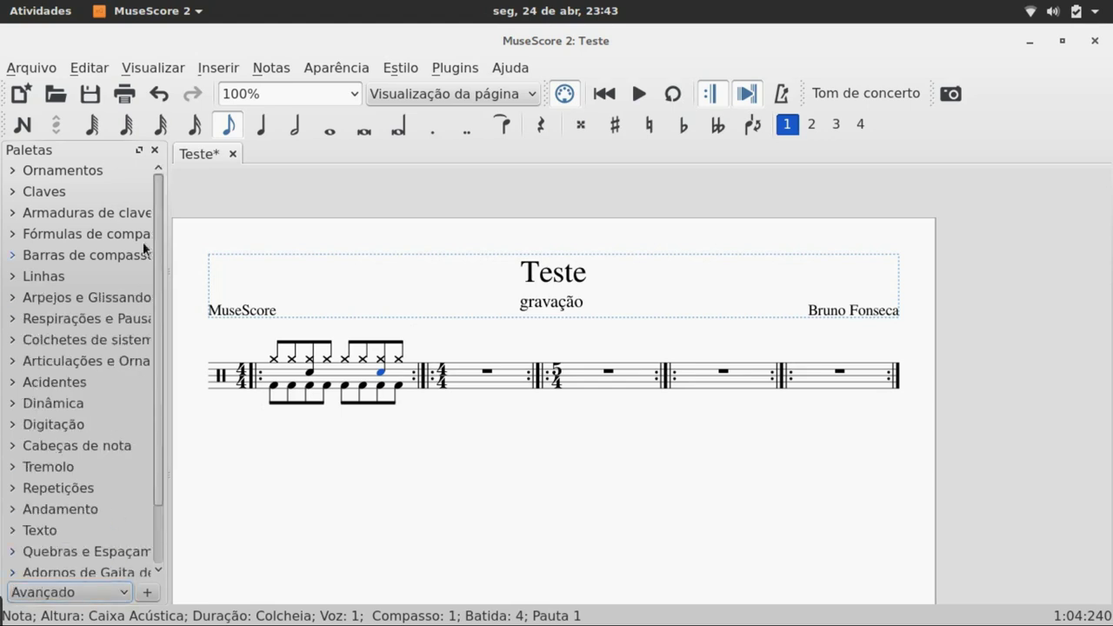
scroll(88, 309, down, 2)
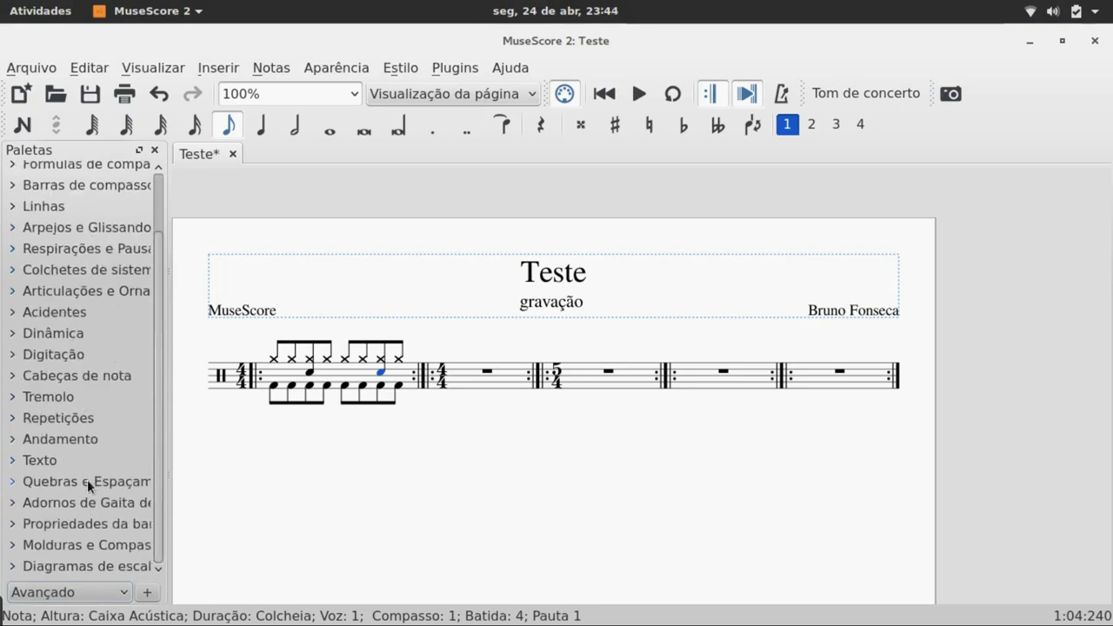
click(53, 565)
scroll(54, 522, down, 4)
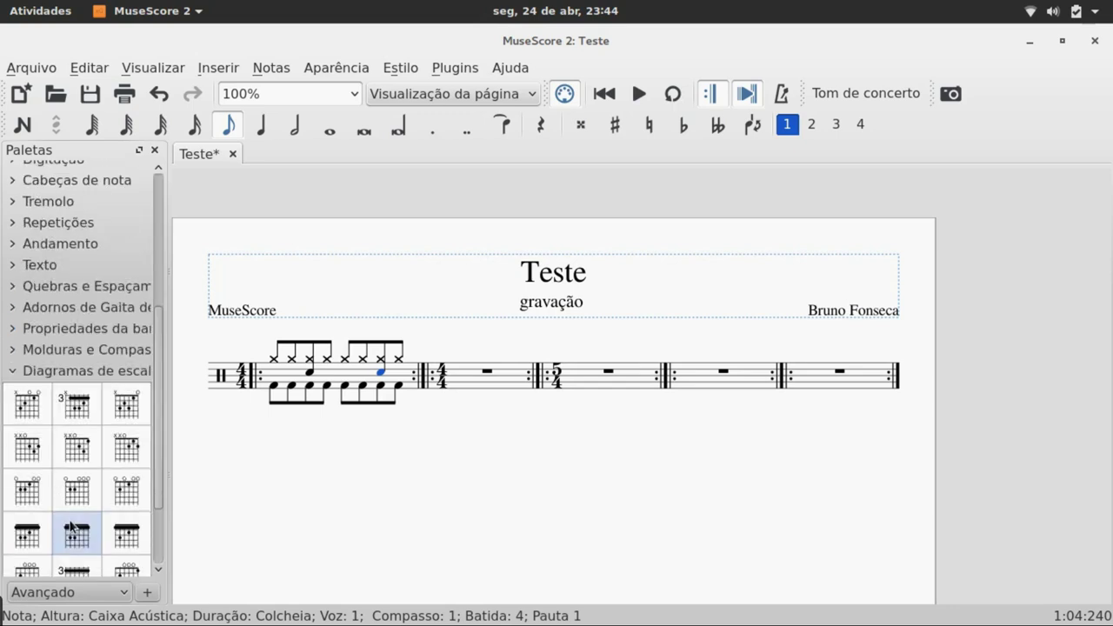
click(77, 374)
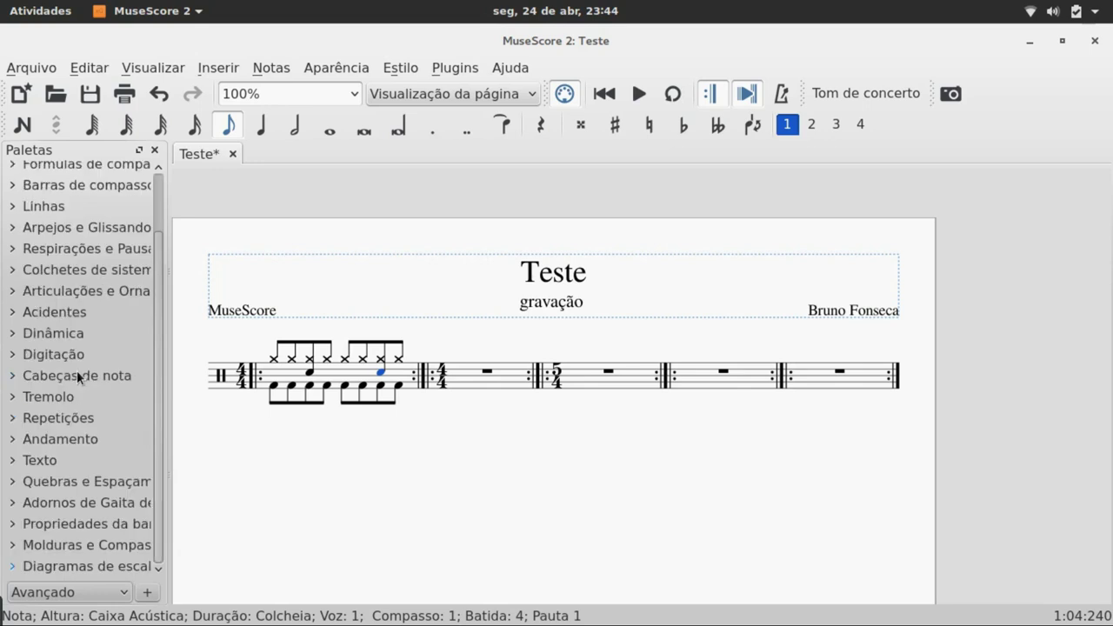
- Split both bass drum beams in the first measure into pairs of eighth notes by applying the start-beam property at beats 2 and 4
click(64, 544)
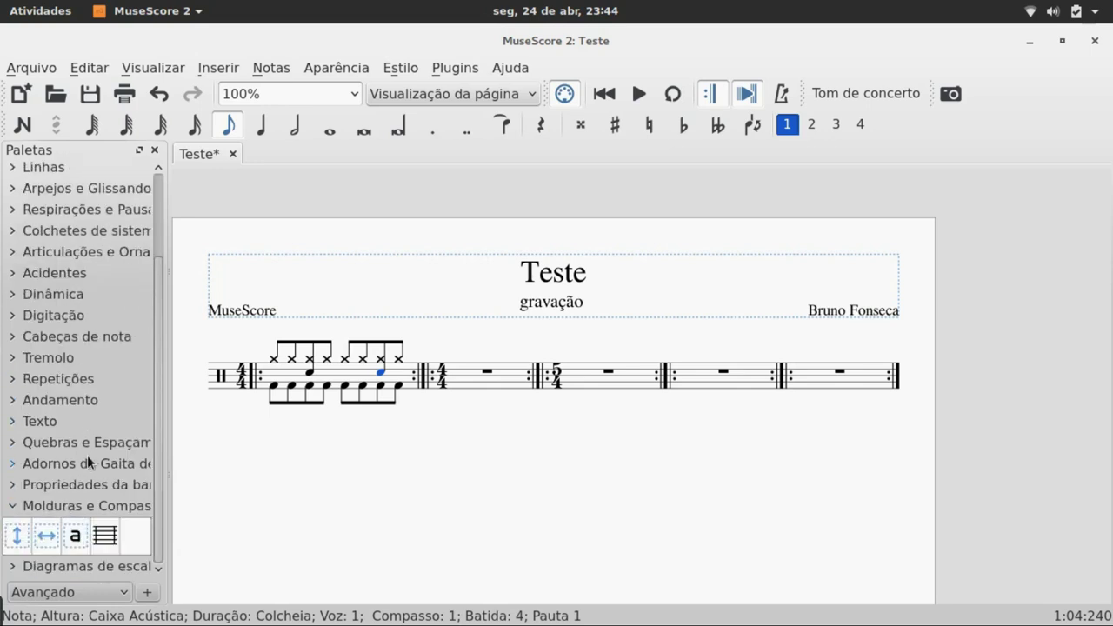
click(64, 508)
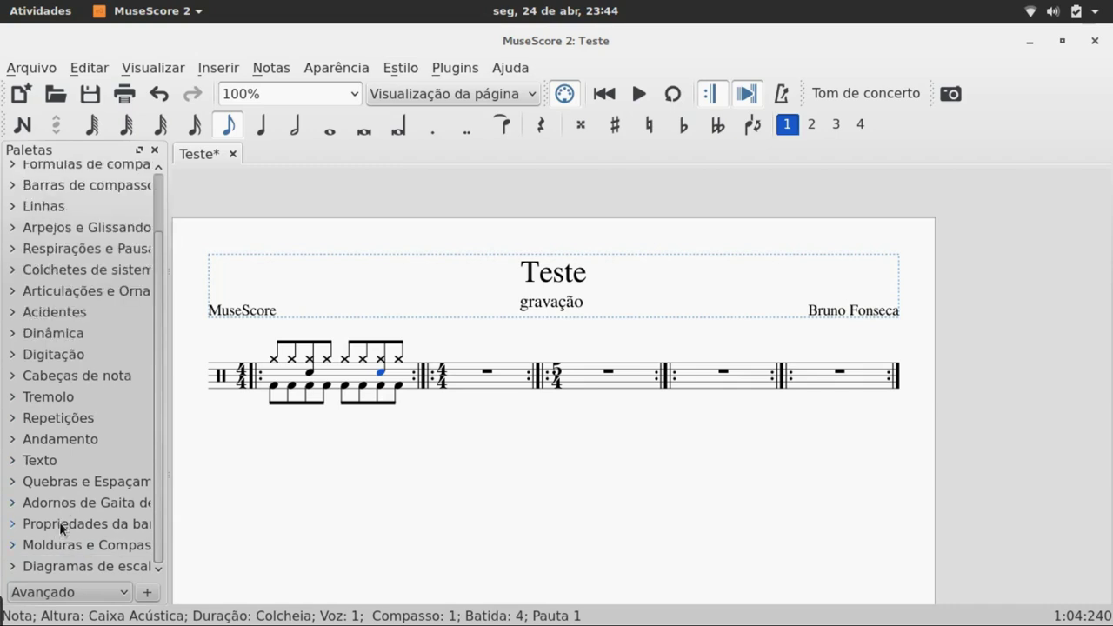
click(61, 527)
drag(19, 556, 317, 391)
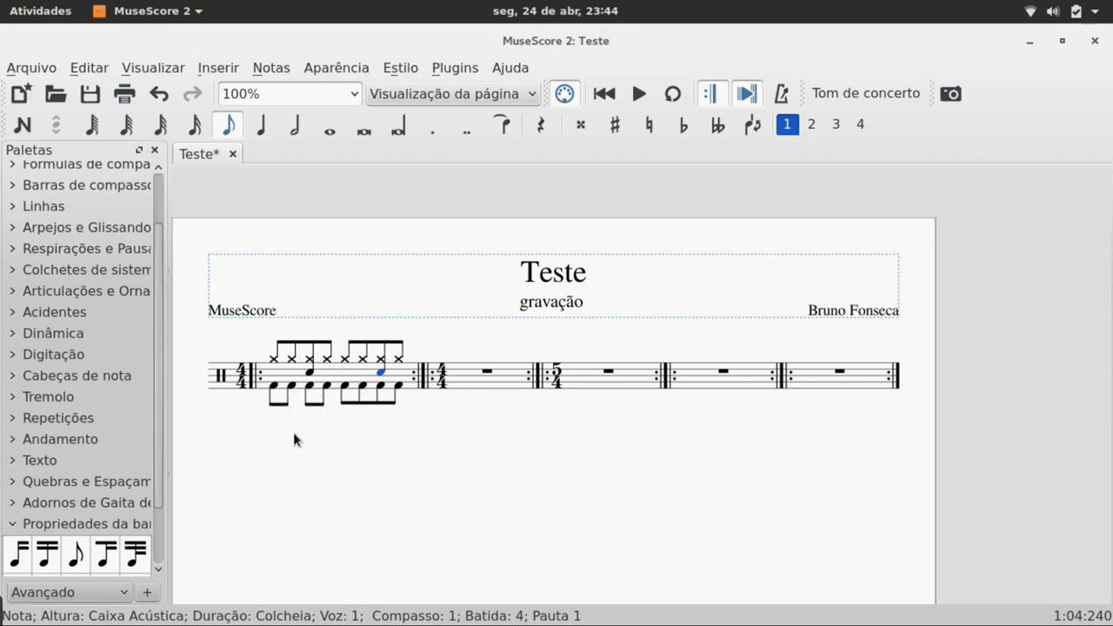
drag(19, 555, 382, 391)
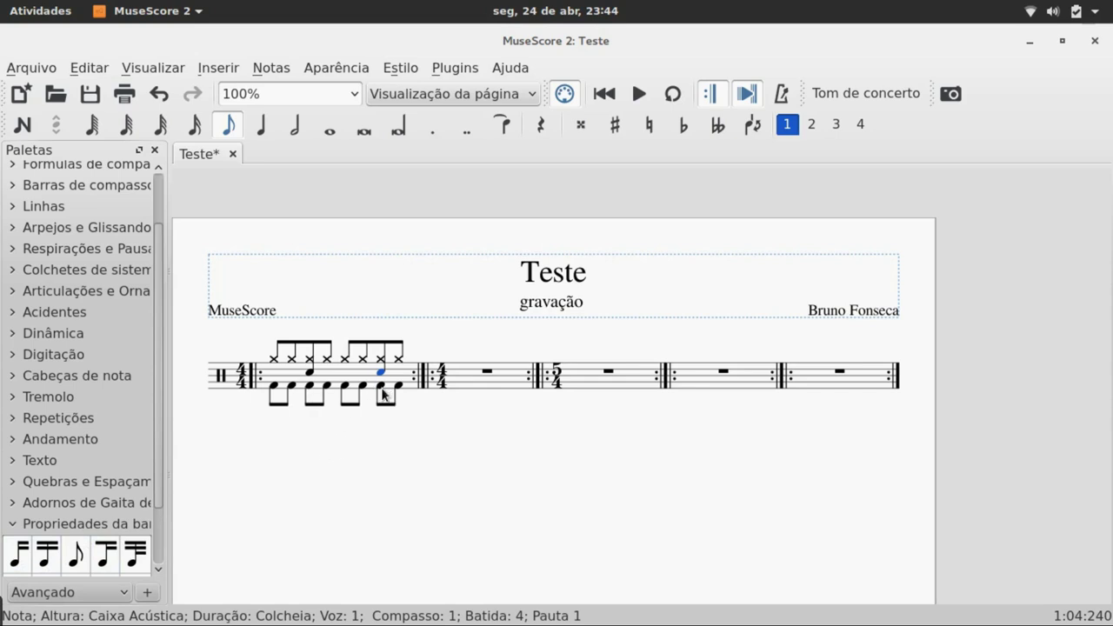
click(84, 523)
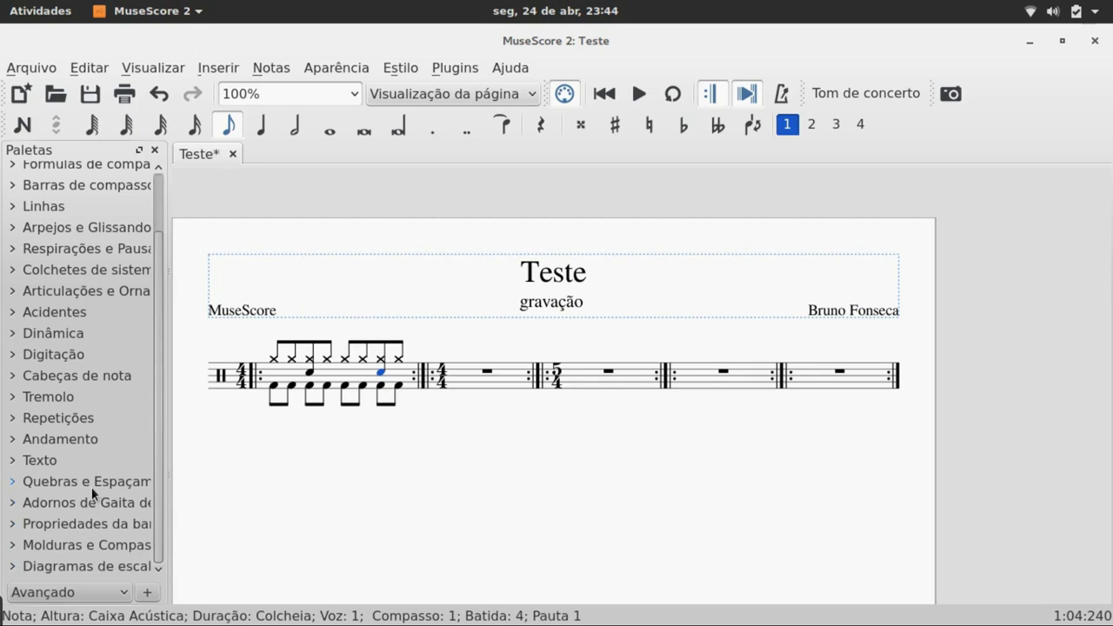
- Add a line break from the breaks and spacers palette (Quebras e Espaçamentos) to the second measure
click(91, 483)
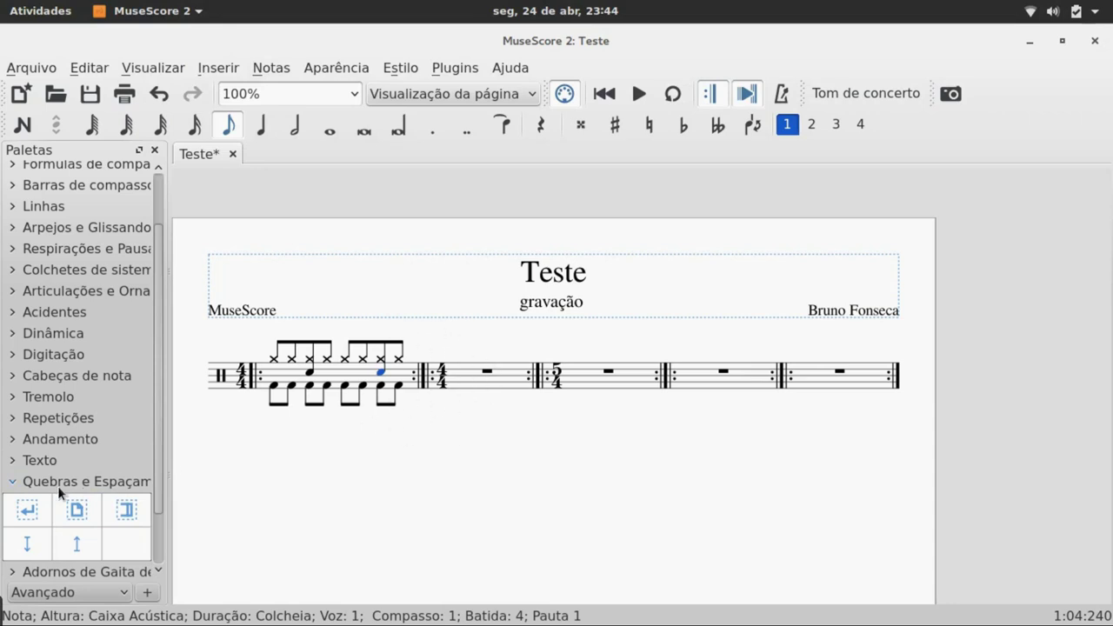
drag(31, 513, 493, 387)
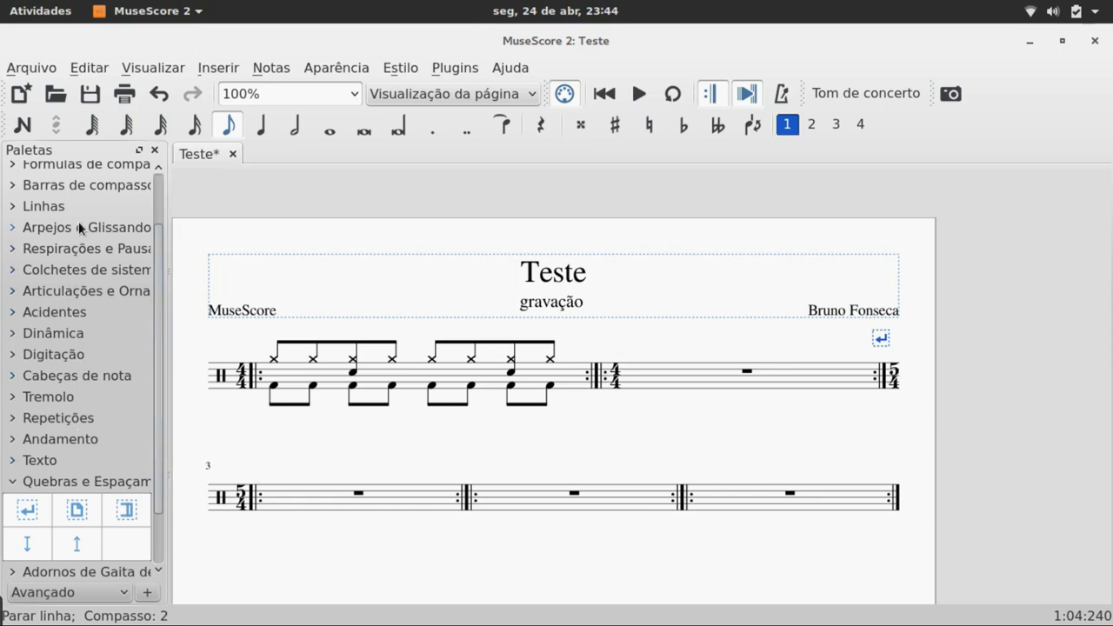
- Set the staff space (Espaço de pauta) in the page settings to 2,964 mm and apply it to the score
click(393, 70)
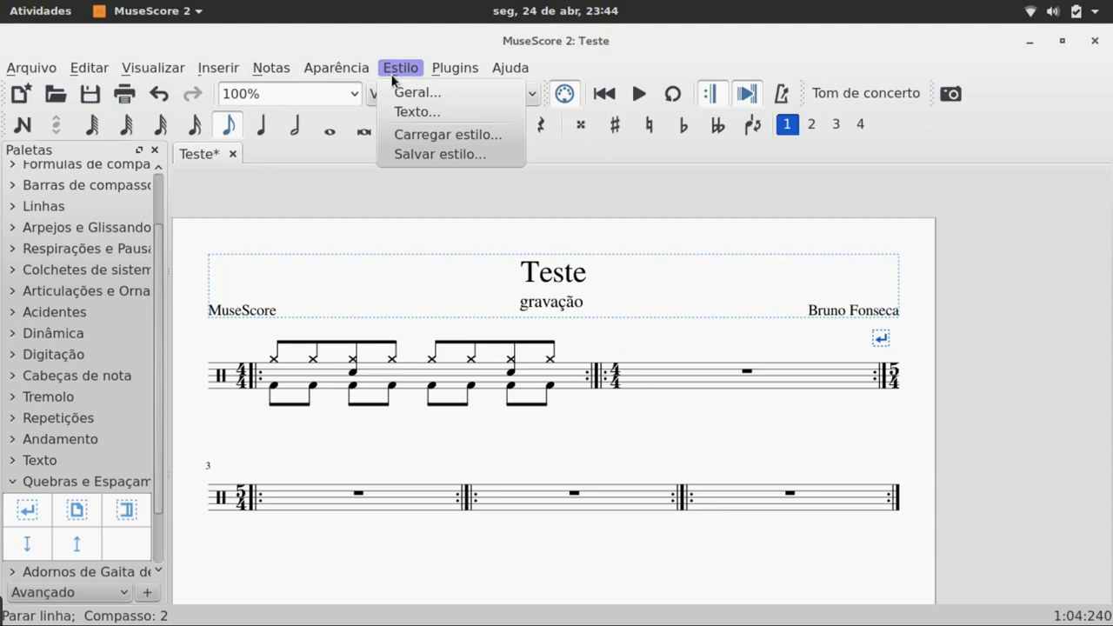
mouse_move(356, 74)
click(318, 92)
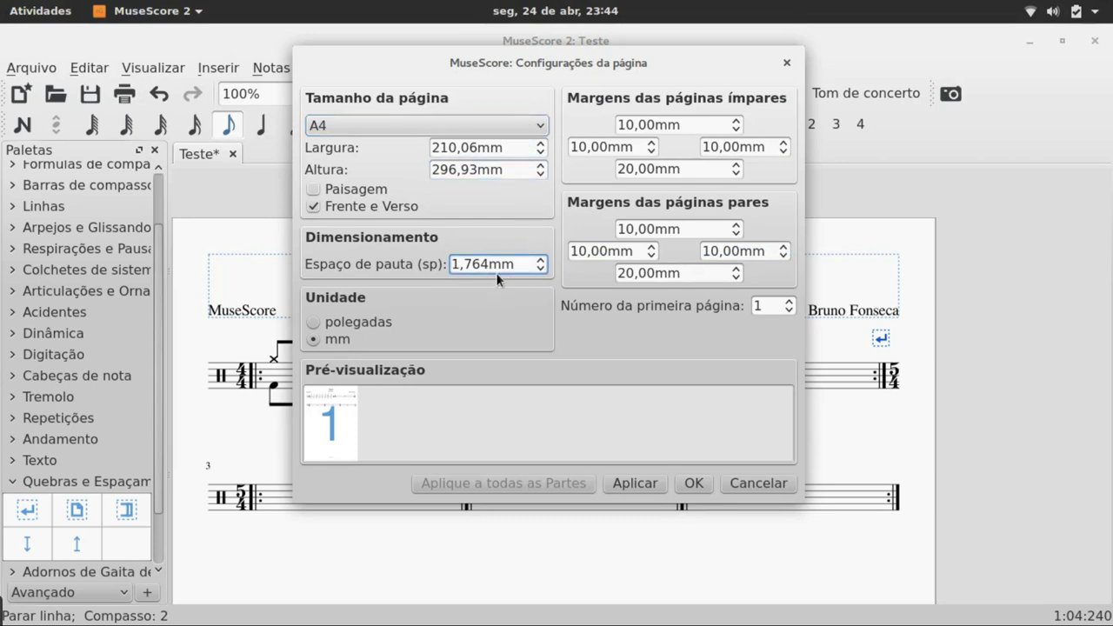
click(539, 260)
click(540, 259)
click(540, 259)
click(539, 260)
click(539, 260)
click(539, 259)
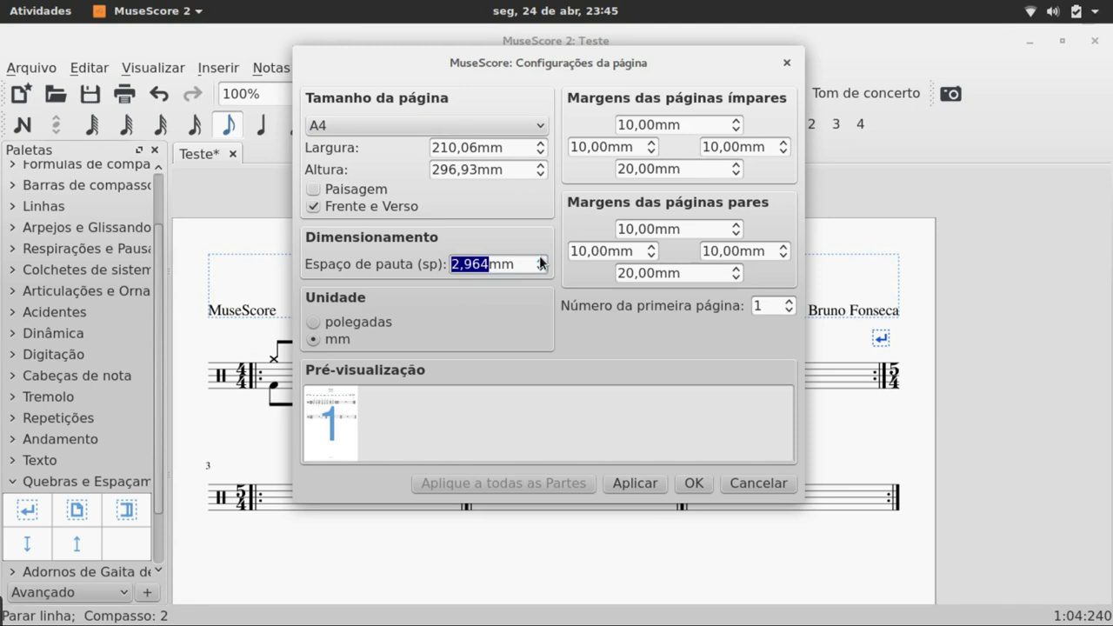
click(636, 489)
click(687, 486)
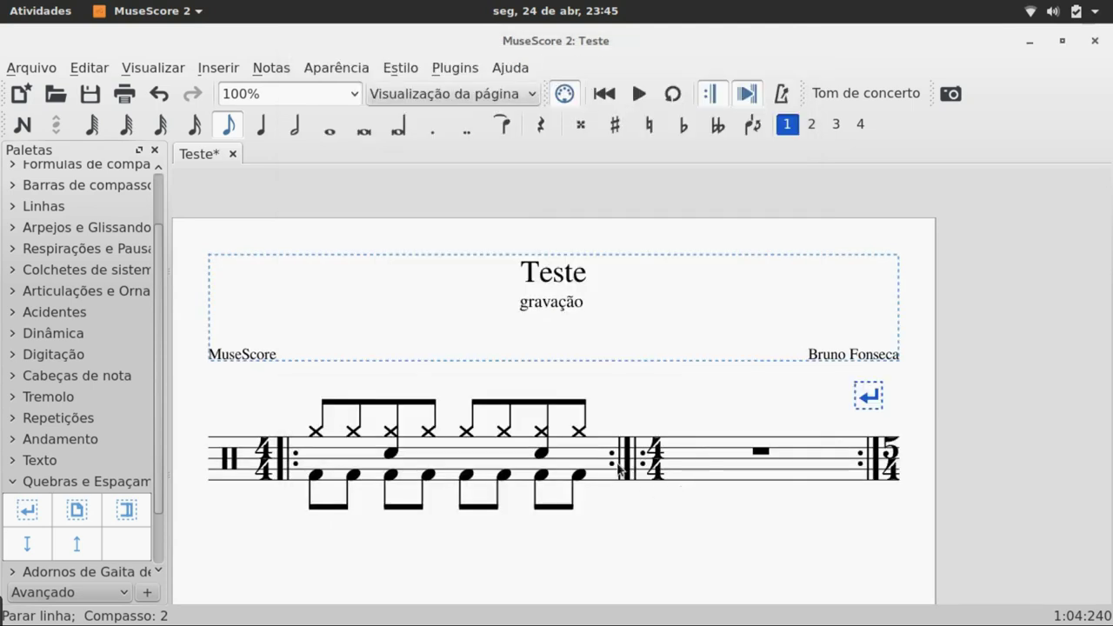
- Look over both systems at the enlarged staff size and undo the staff space change
scroll(594, 448, down, 3)
scroll(596, 448, down, 5)
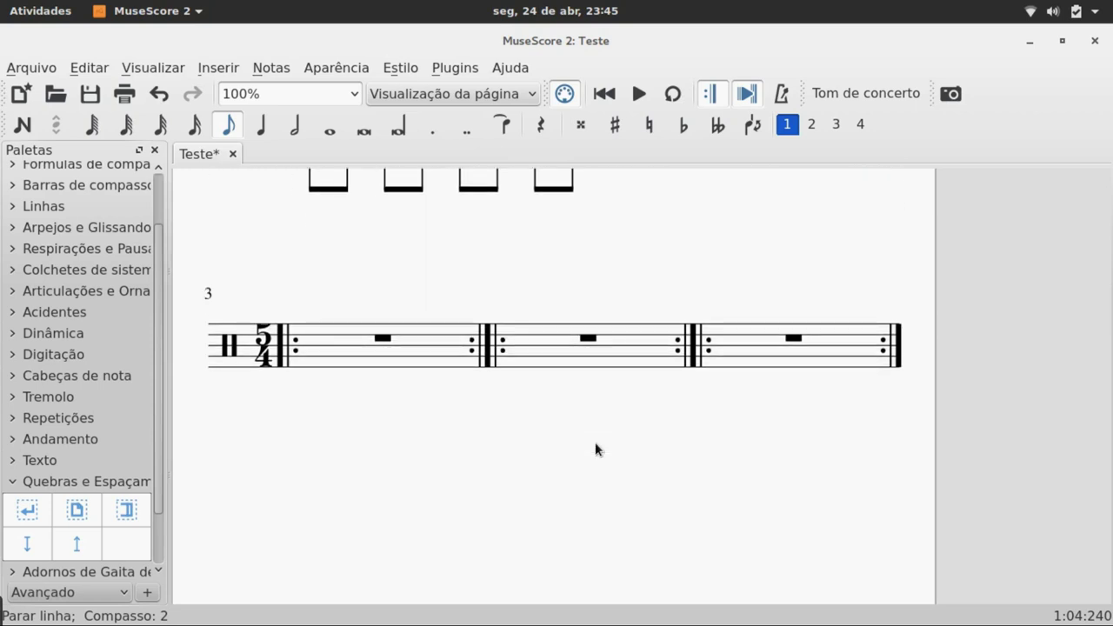
scroll(596, 446, up, 3)
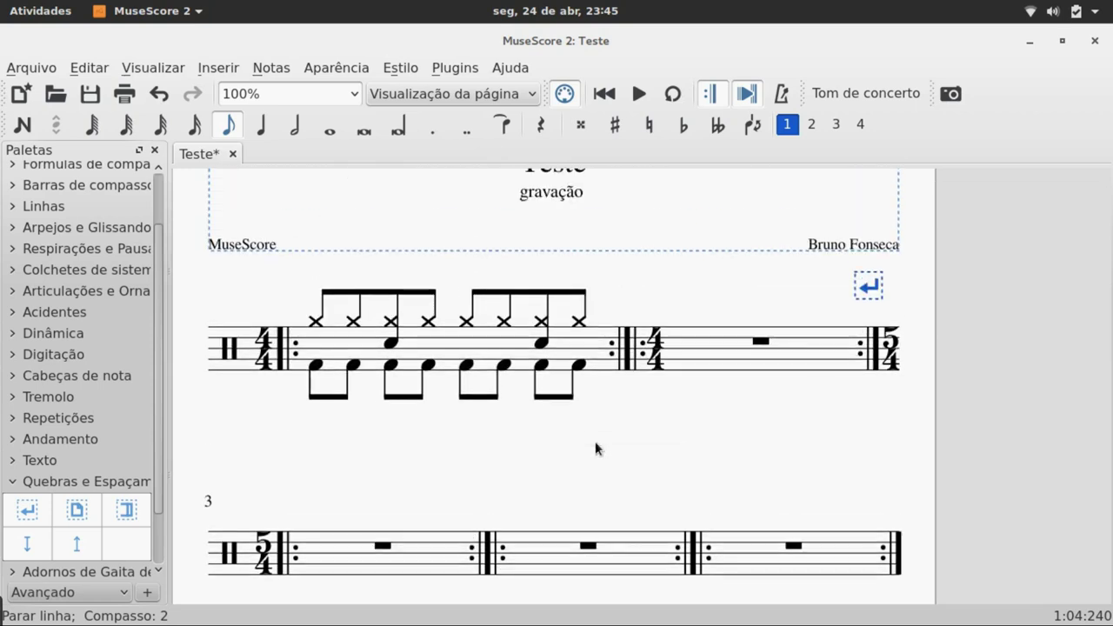
key(ctrl+z)
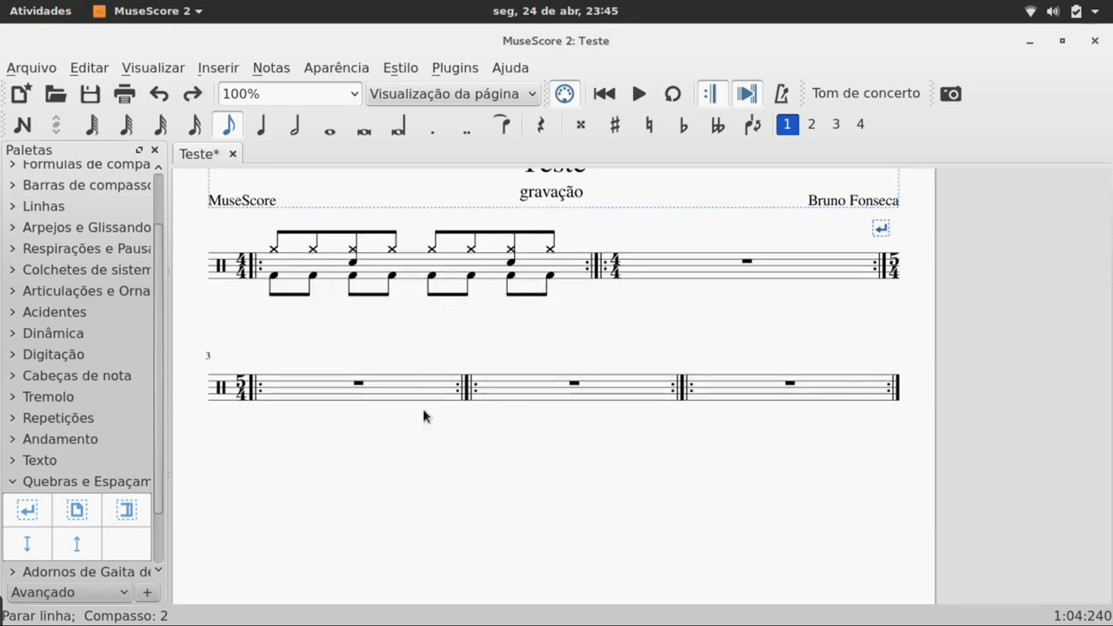
scroll(470, 352, up, 1)
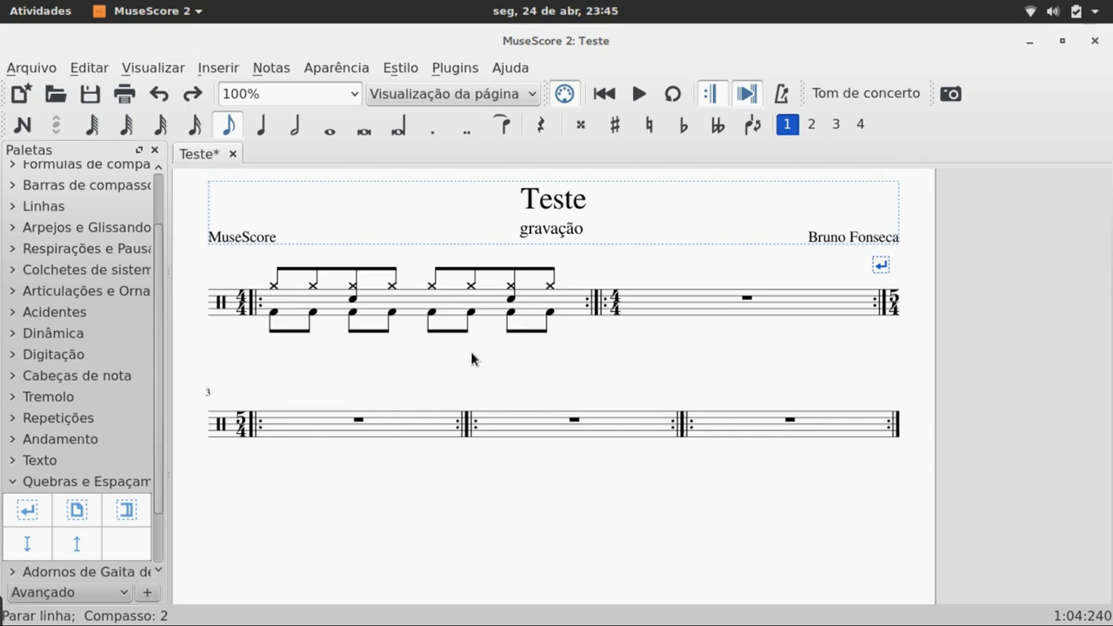
- Look through the text styles and set the font of the measure number style (Número do Compasso) to Liberation Sans
click(387, 75)
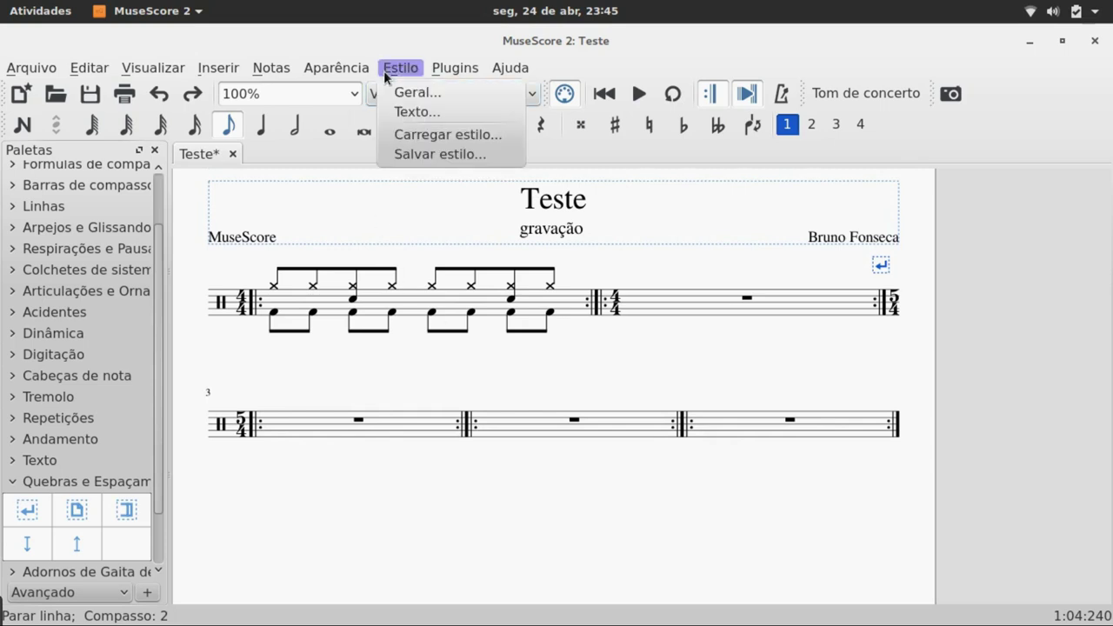
click(404, 113)
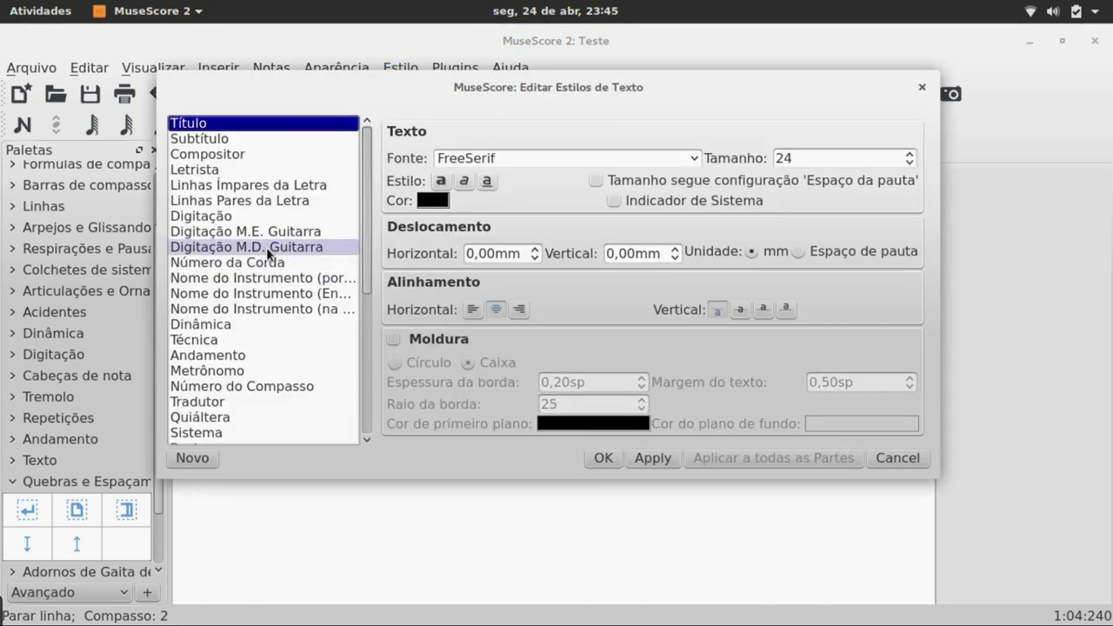
scroll(263, 246, down, 6)
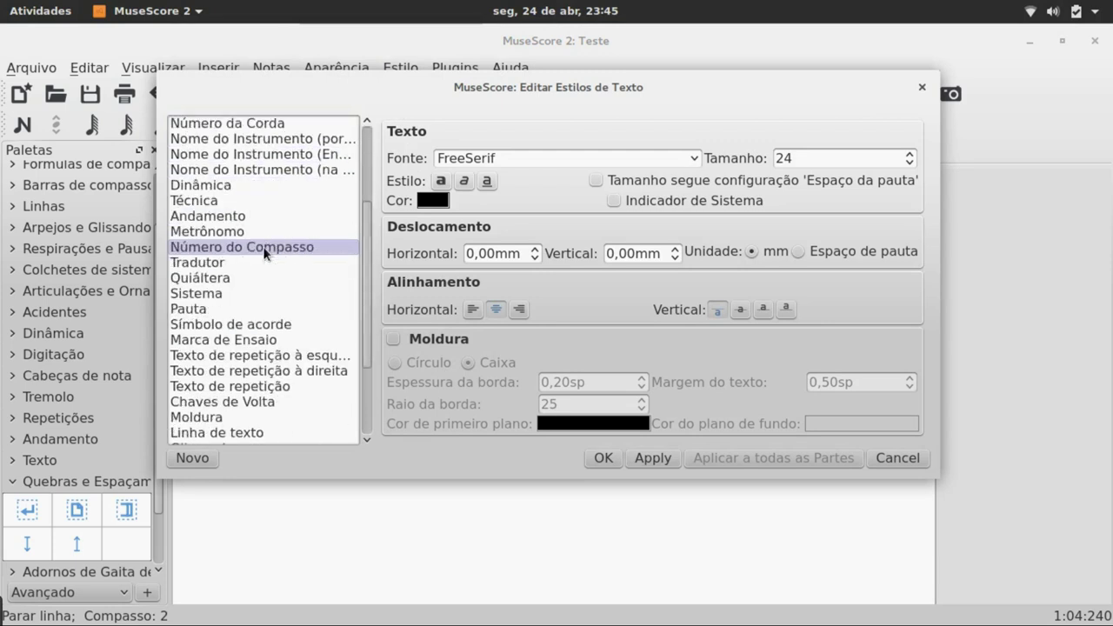
scroll(264, 248, up, 6)
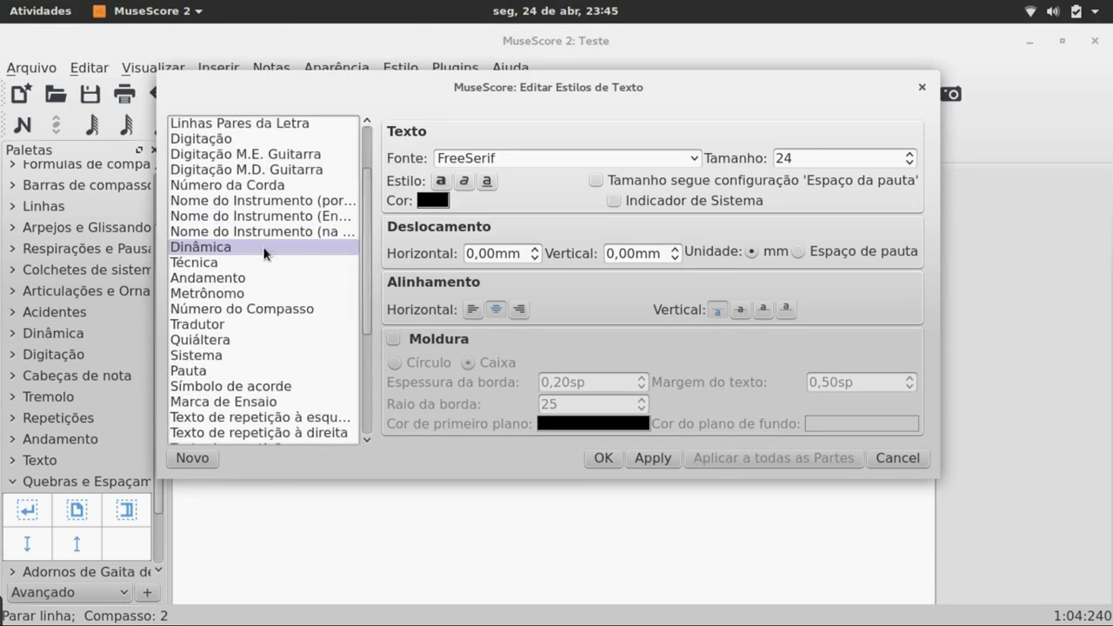
scroll(263, 246, down, 6)
scroll(263, 246, up, 6)
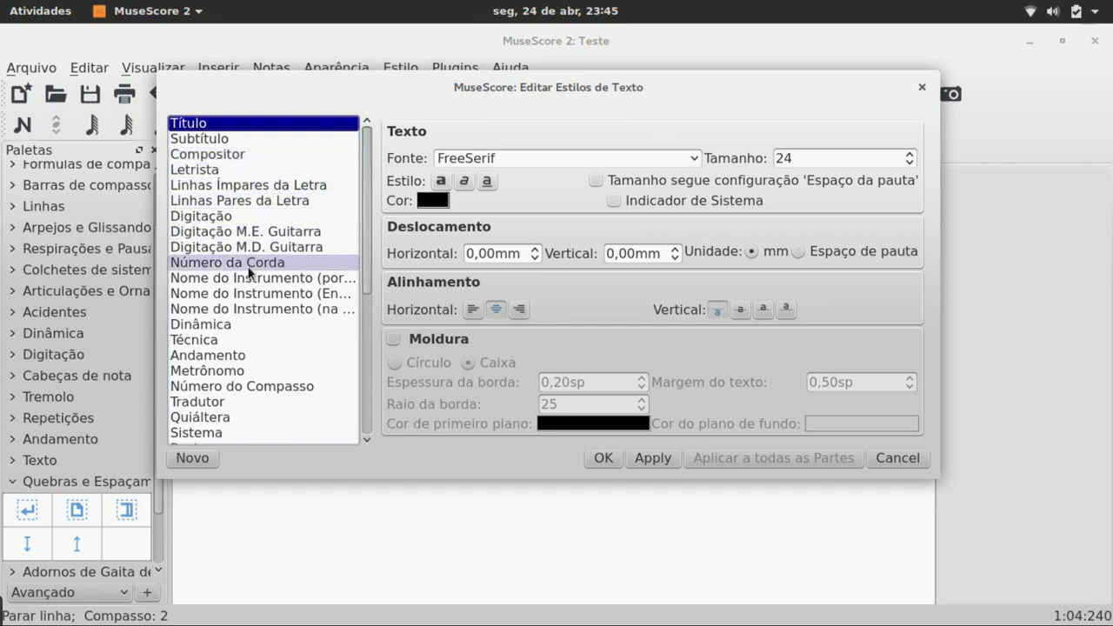
click(229, 385)
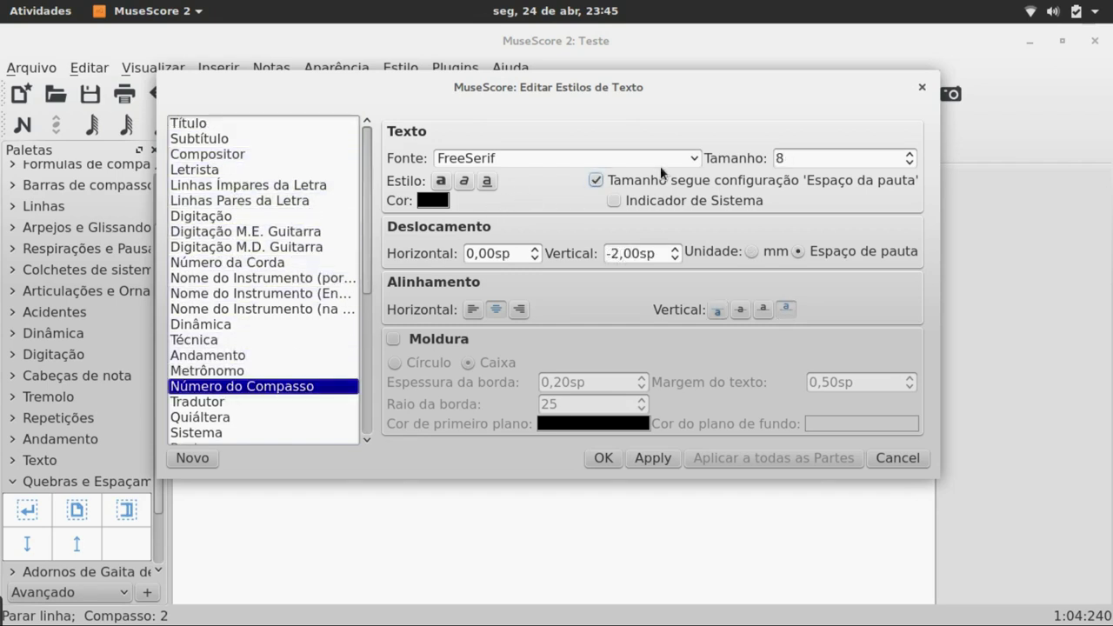
click(692, 160)
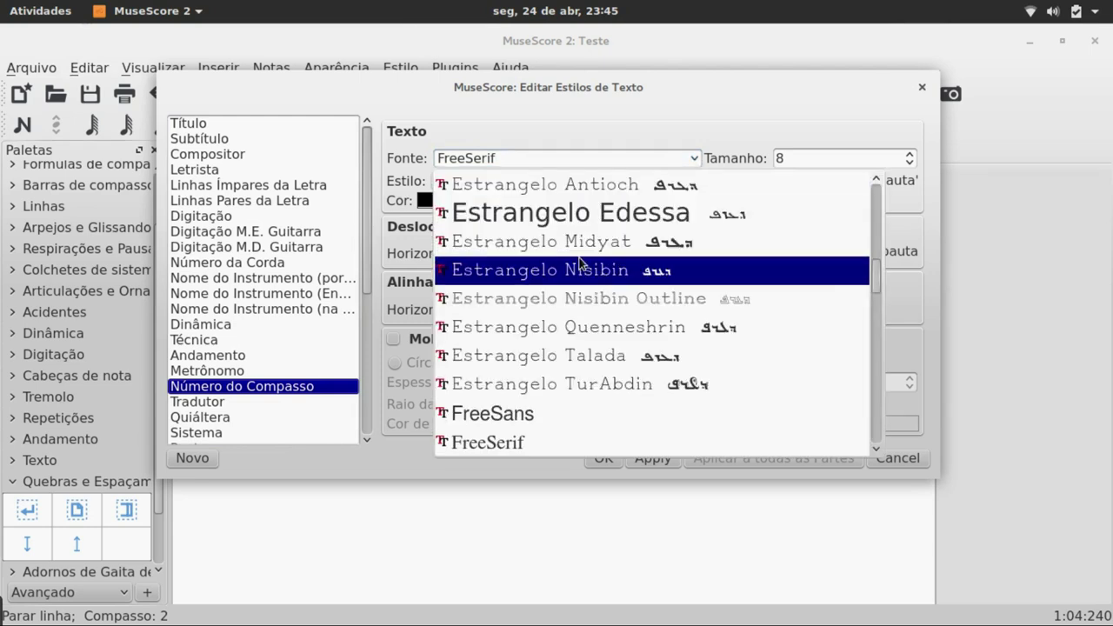
scroll(577, 272, down, 3)
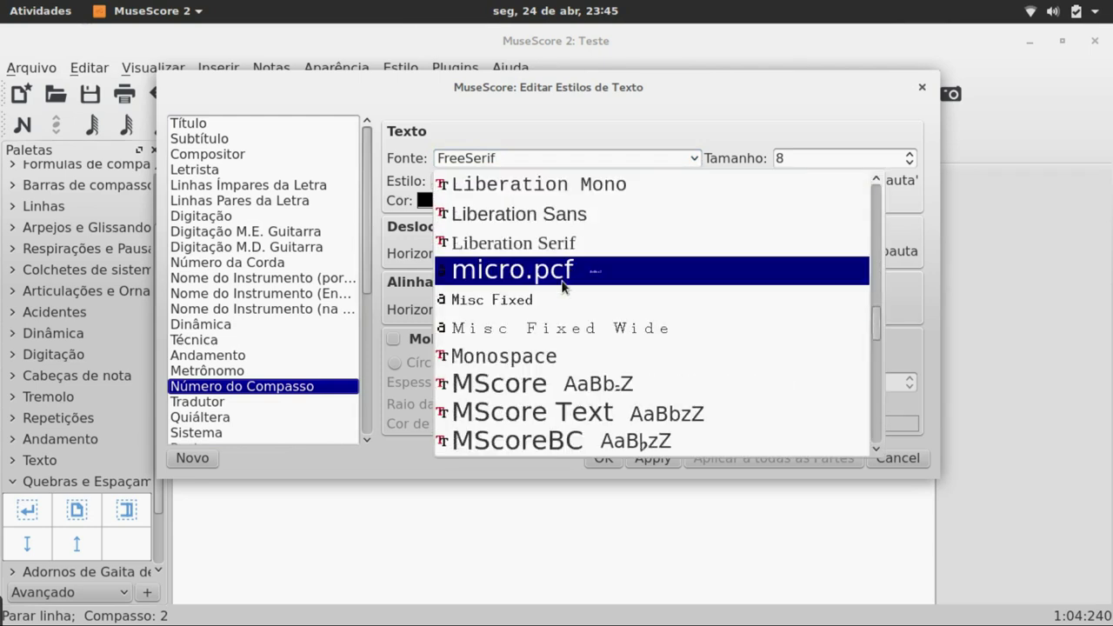
scroll(576, 271, down, 2)
scroll(561, 296, up, 3)
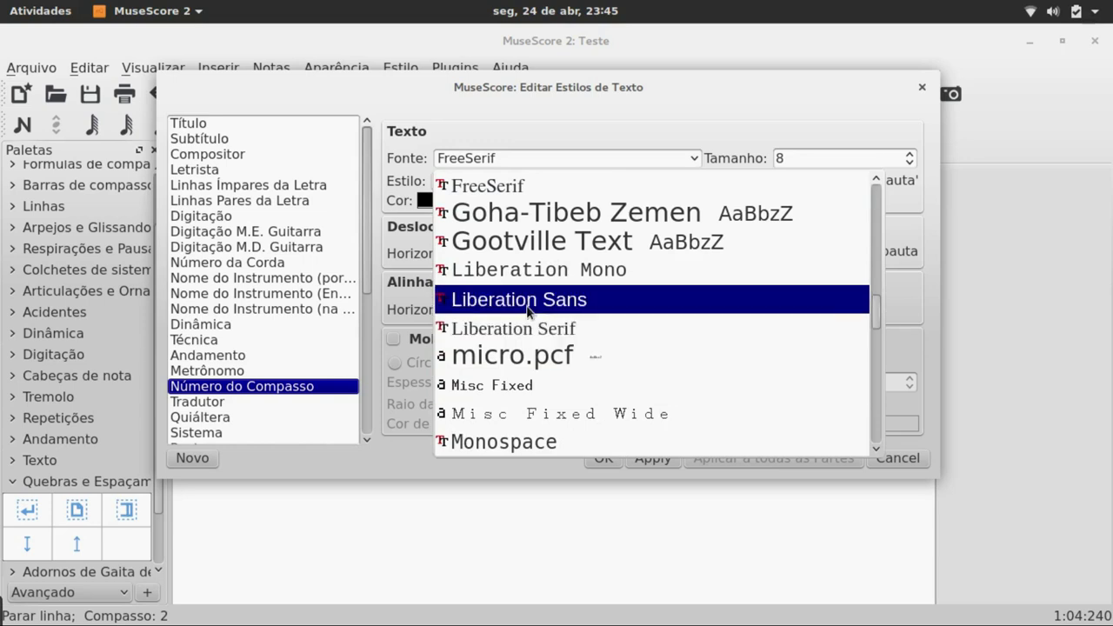
click(528, 301)
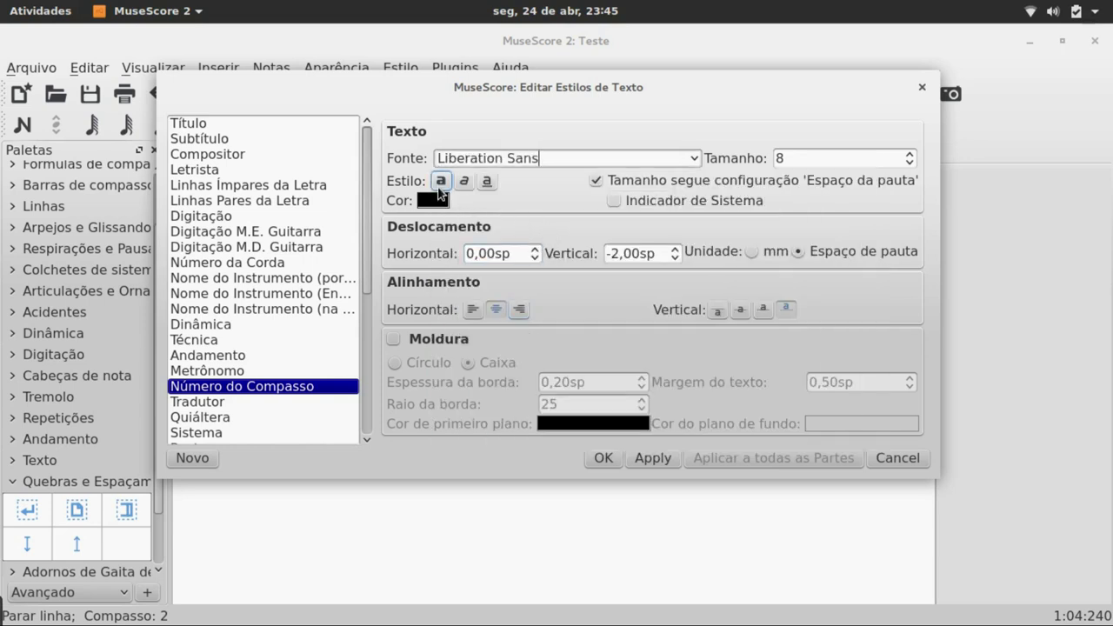
- Make the measure number style bold and italic at size 10 with a box frame (Moldura, Caixa), and apply it
click(464, 181)
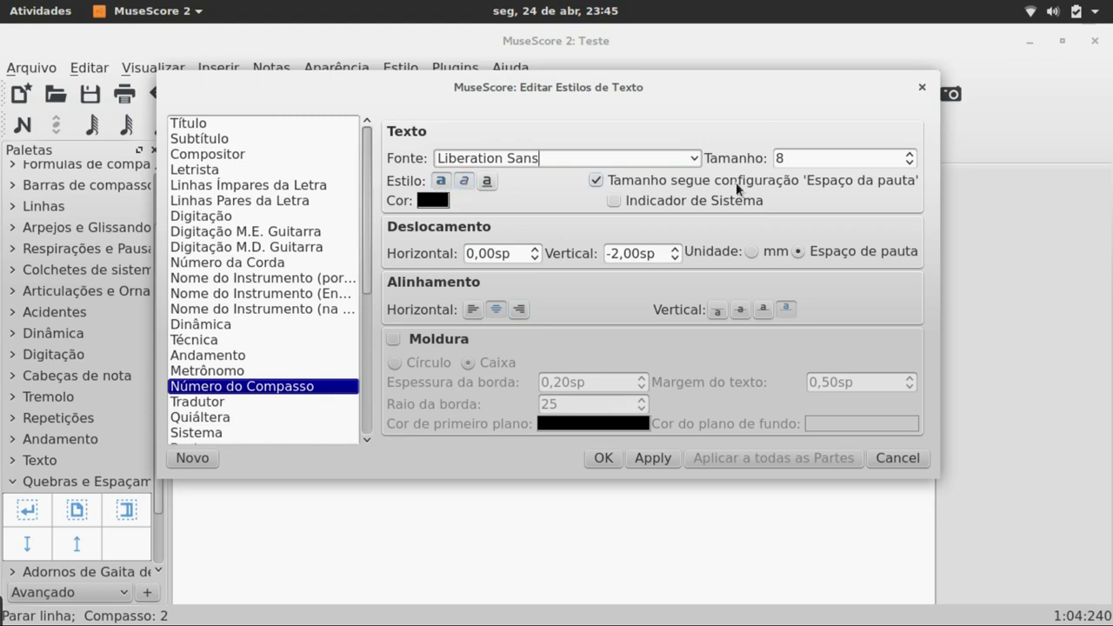
click(910, 155)
click(910, 155)
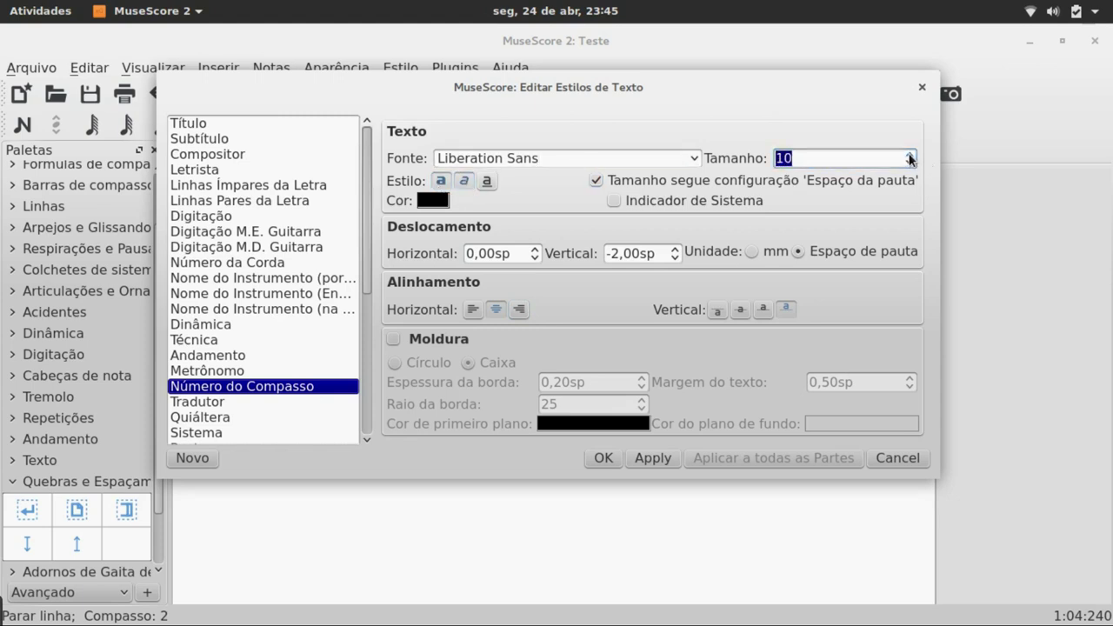
click(393, 345)
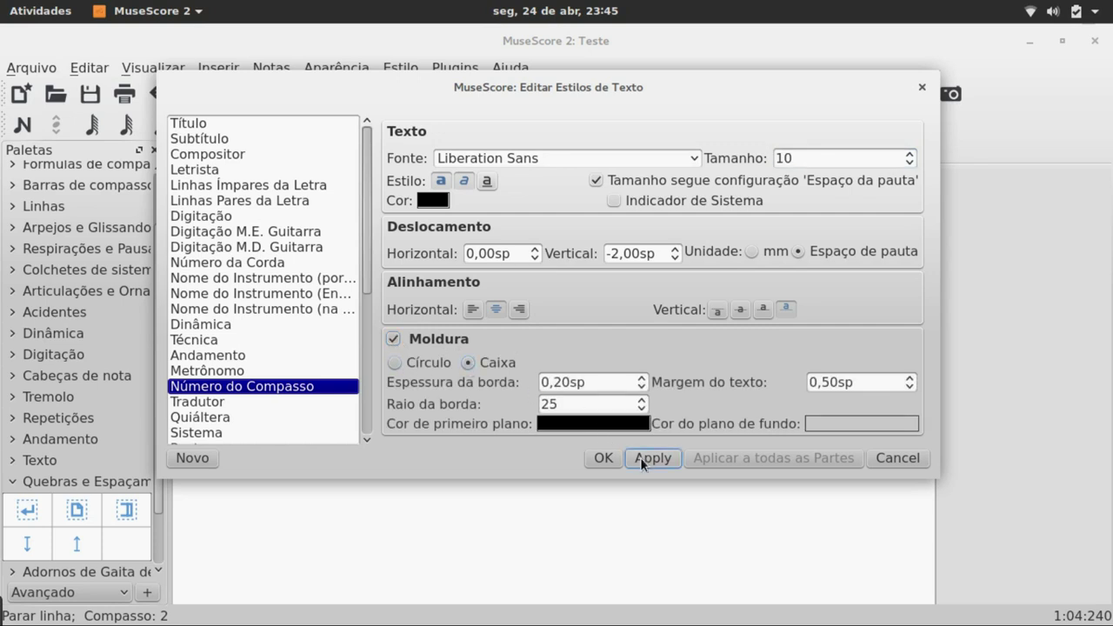
click(605, 459)
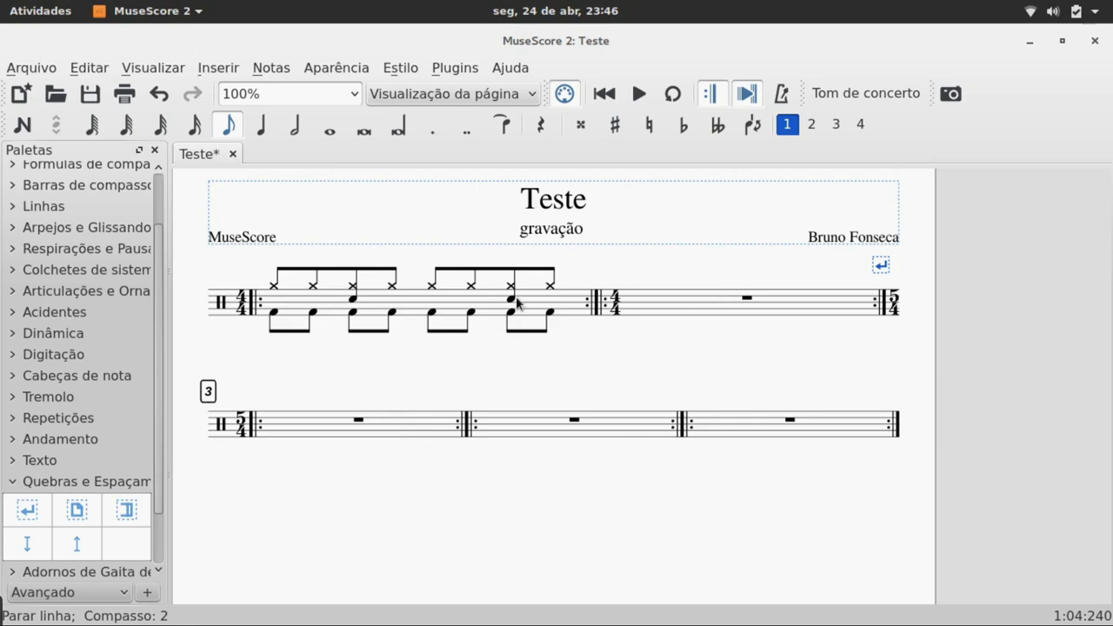
- In the general style, show the first measure number (Mostrar primeiro), number at interval 1 on all staves (Todas as pautas), and apply
click(389, 70)
click(407, 94)
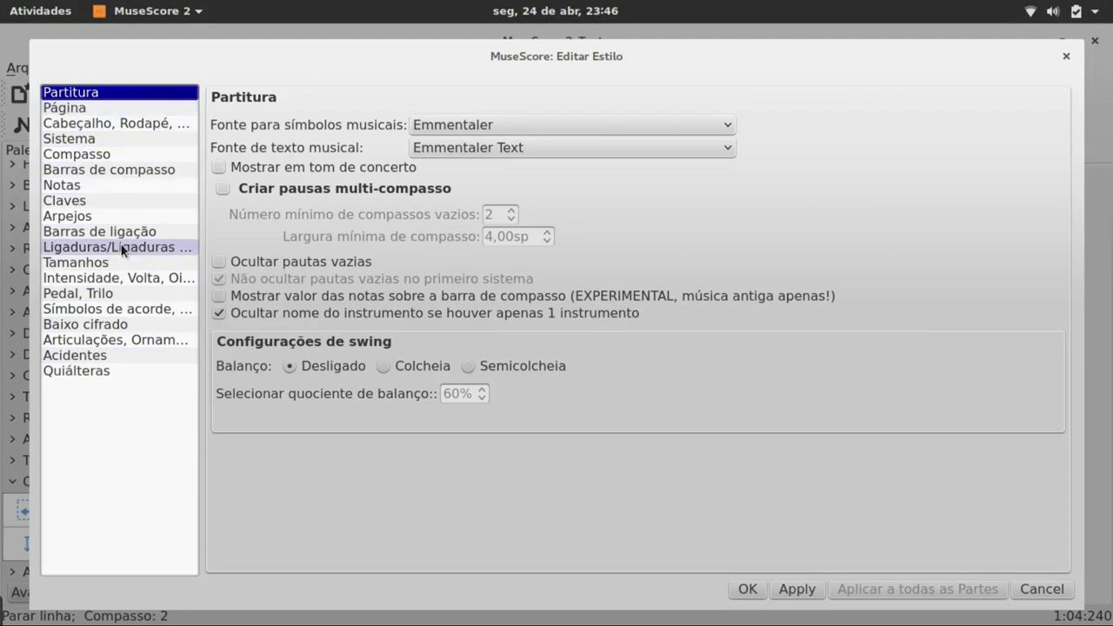
click(161, 127)
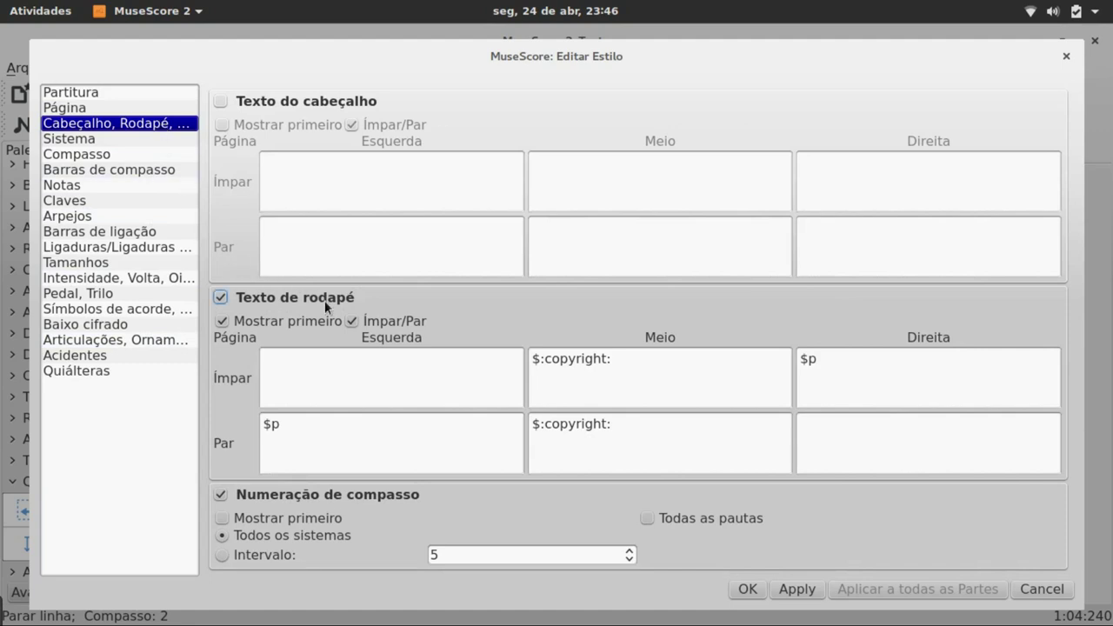
mouse_move(324, 300)
click(337, 465)
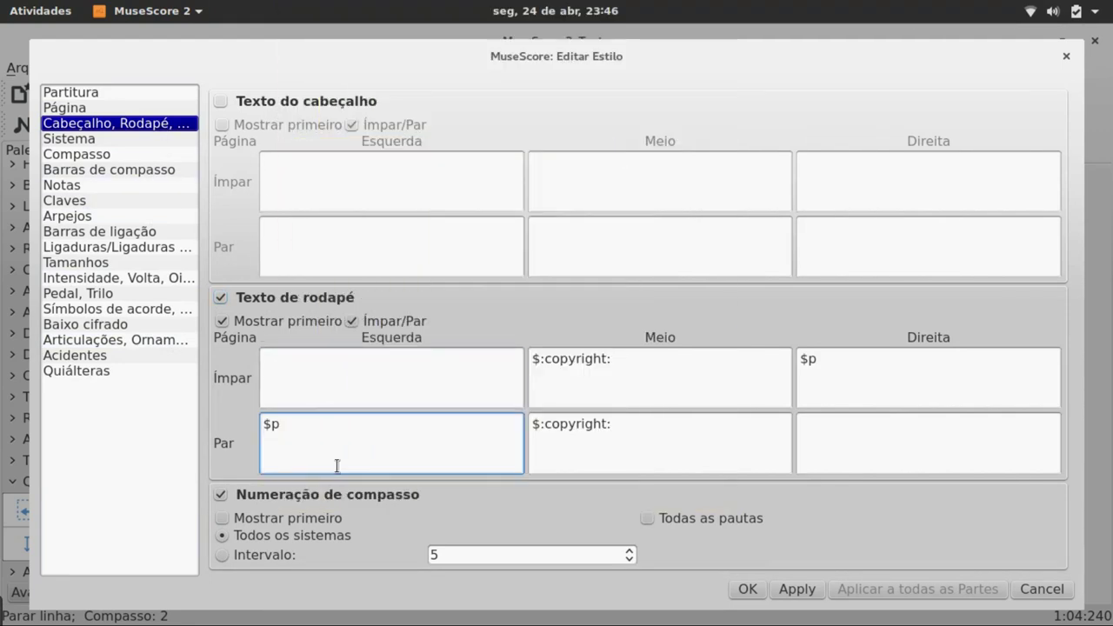
click(290, 519)
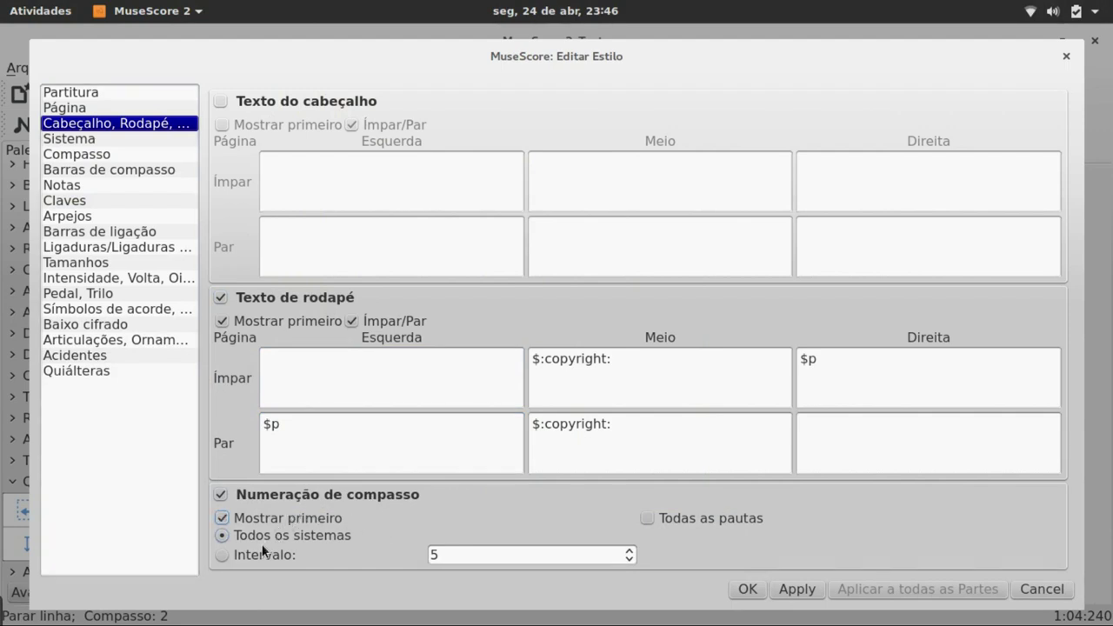
click(243, 558)
double_click(459, 554)
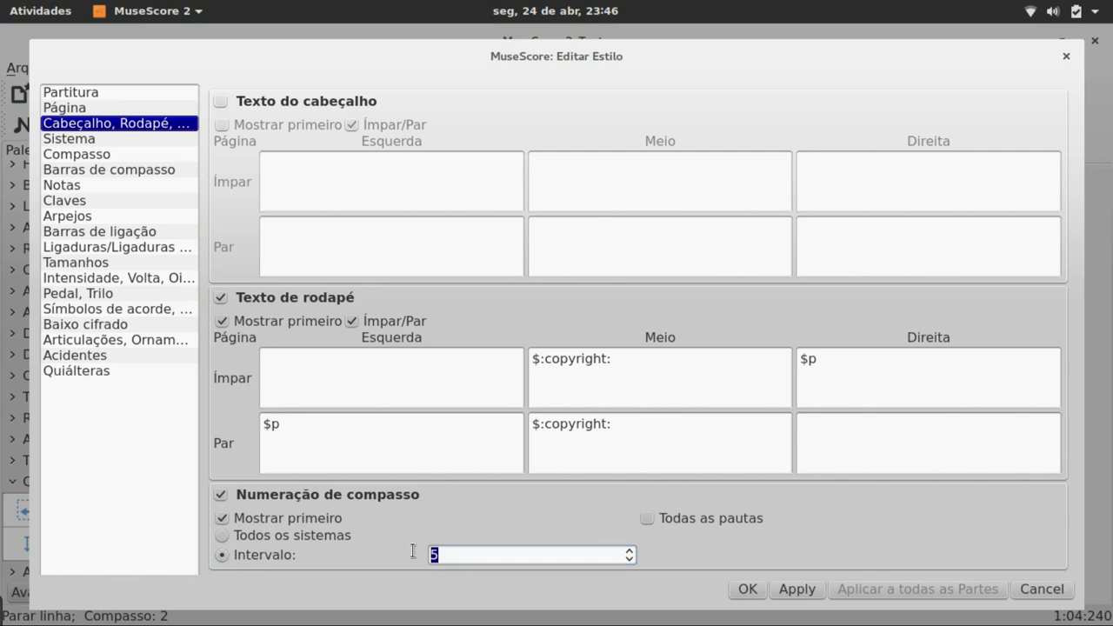
text(1)
click(647, 520)
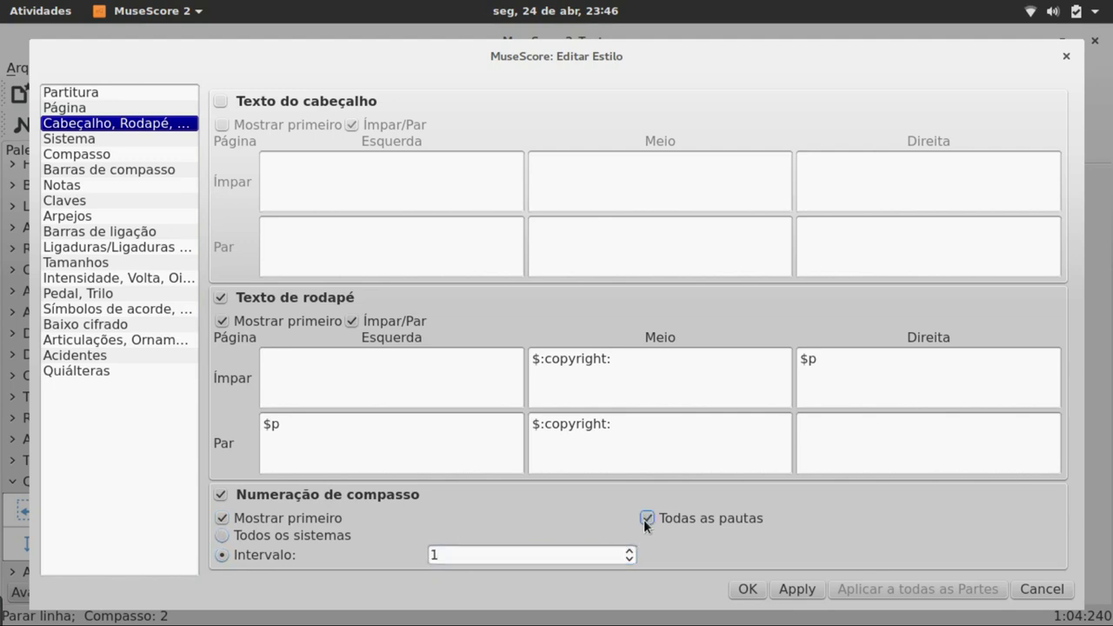
click(797, 591)
click(747, 589)
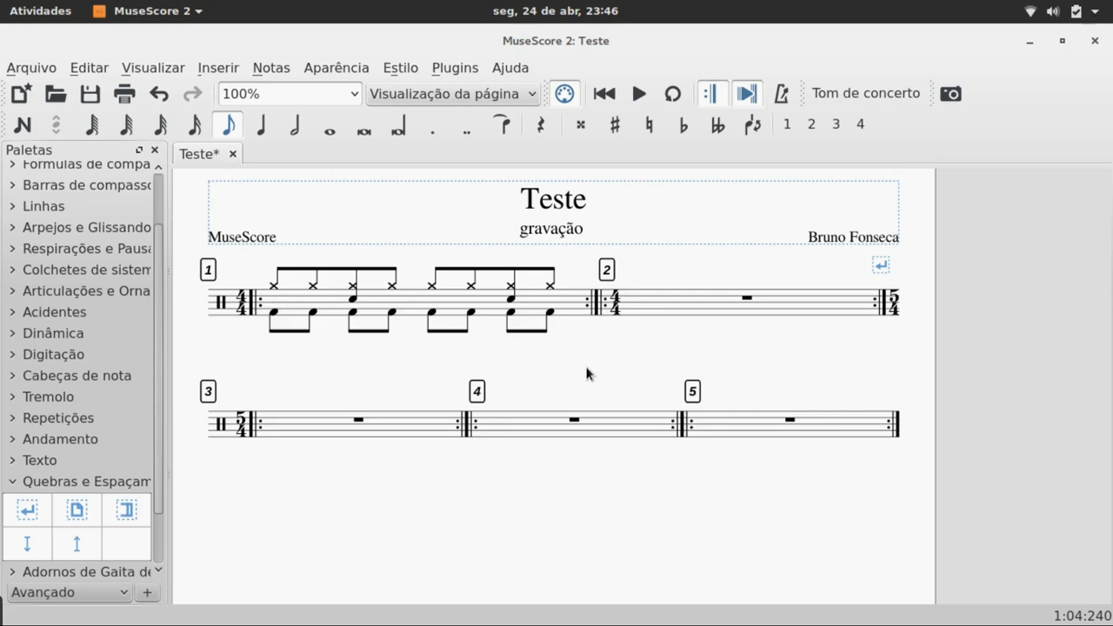
- In the properties of the second system's middle measure, add 2 to the measure number (Adicione ao número do compasso) and apply
right_click(533, 428)
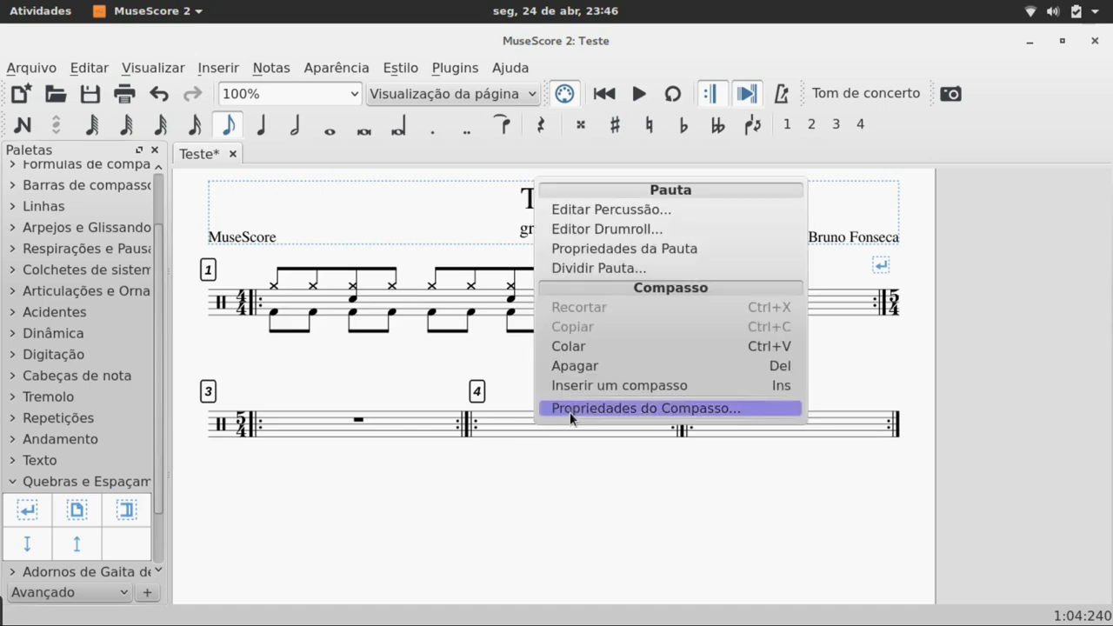
click(570, 409)
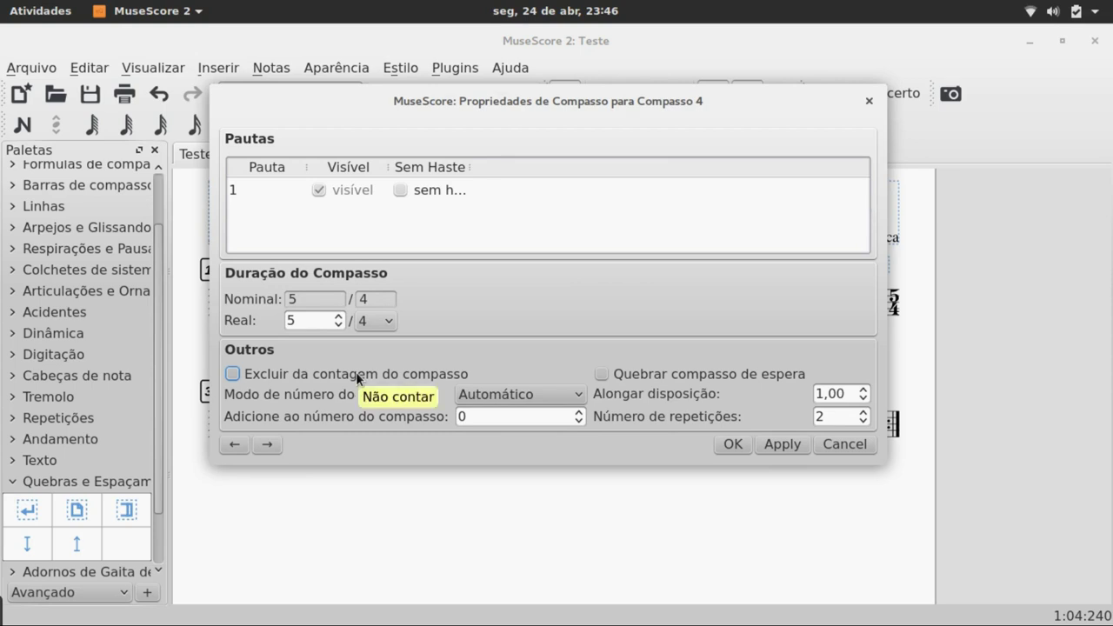
click(484, 418)
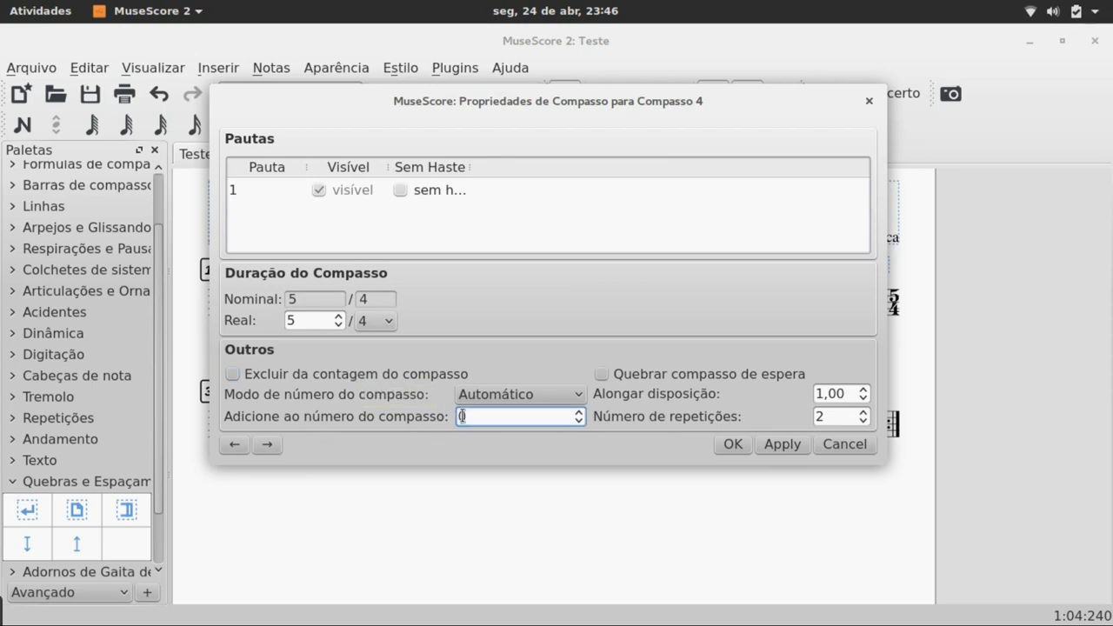
drag(484, 420, 444, 420)
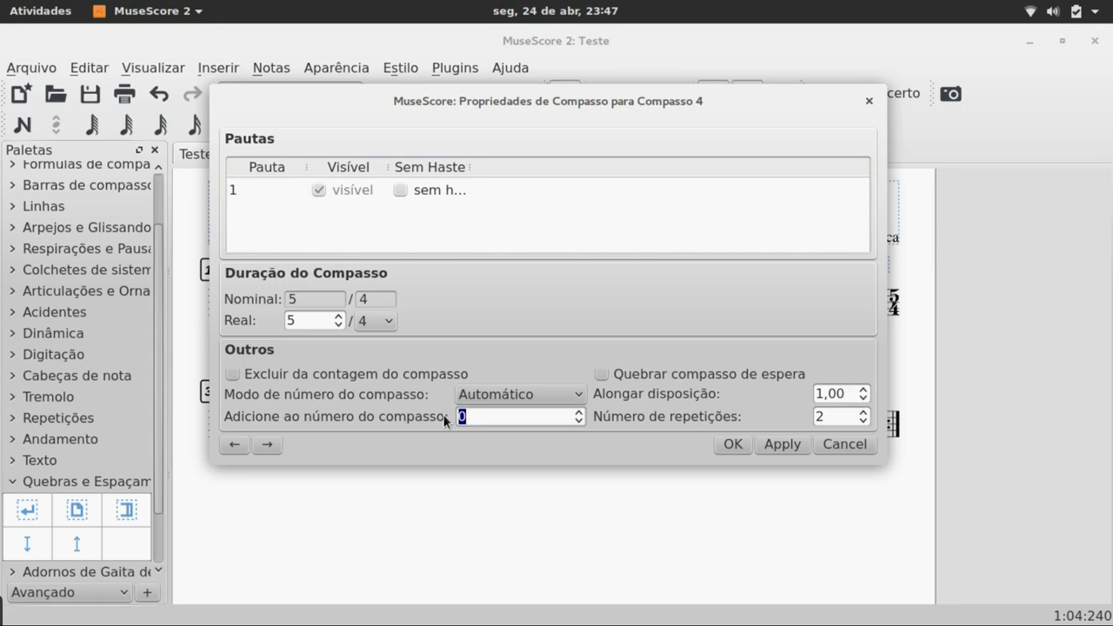
text(2)
click(755, 447)
click(734, 446)
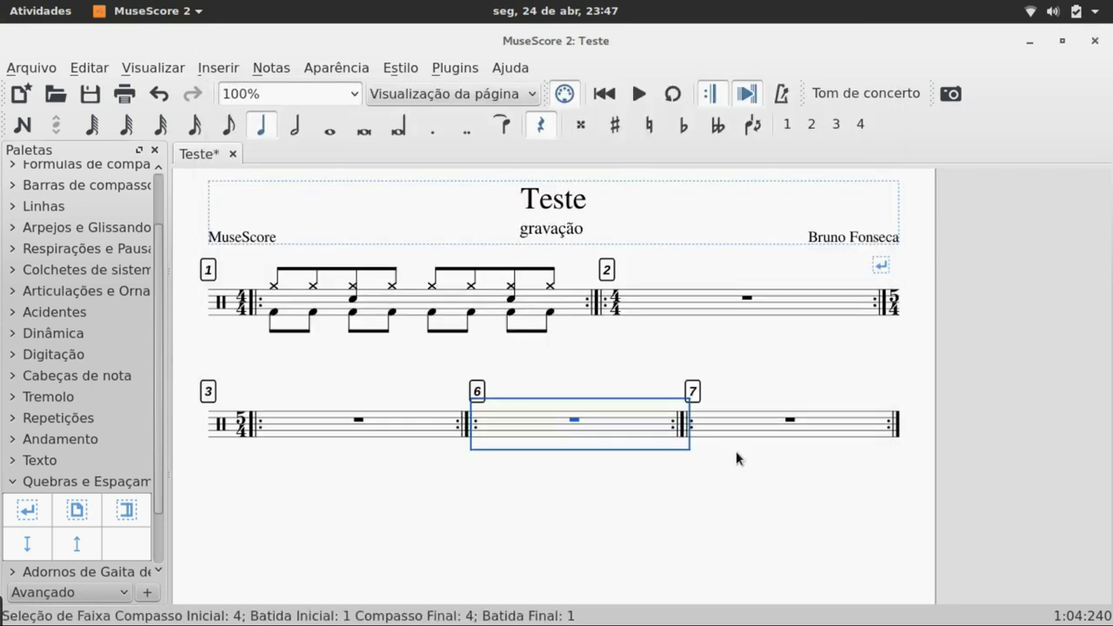
- Exclude the second system's middle measure from the measure count (Excluir da contagem do compasso) and apply the change
right_click(521, 437)
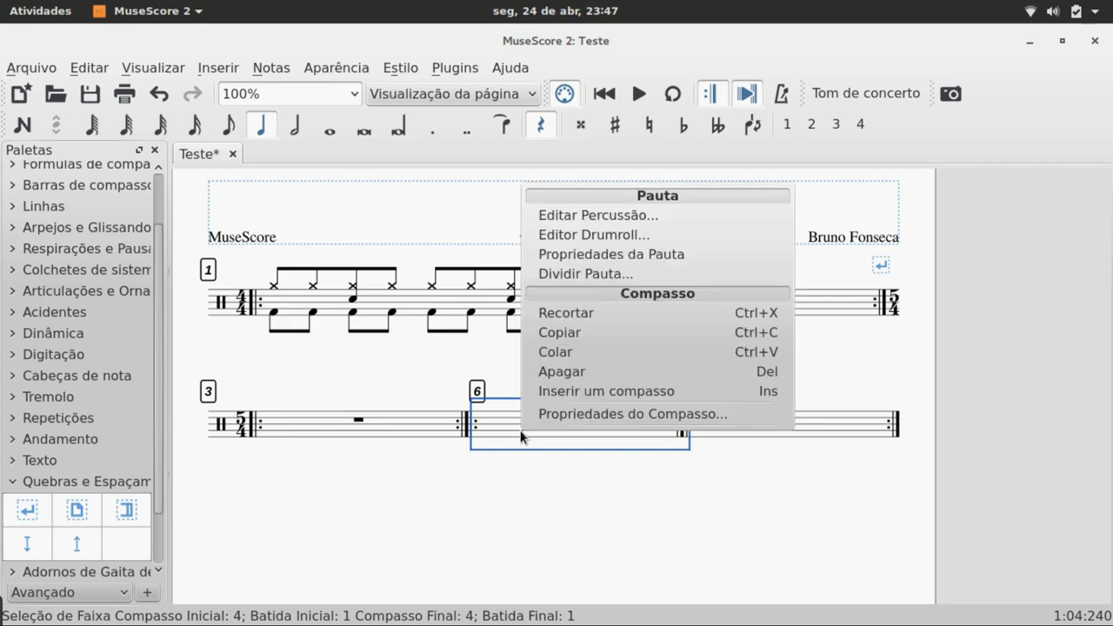
click(539, 410)
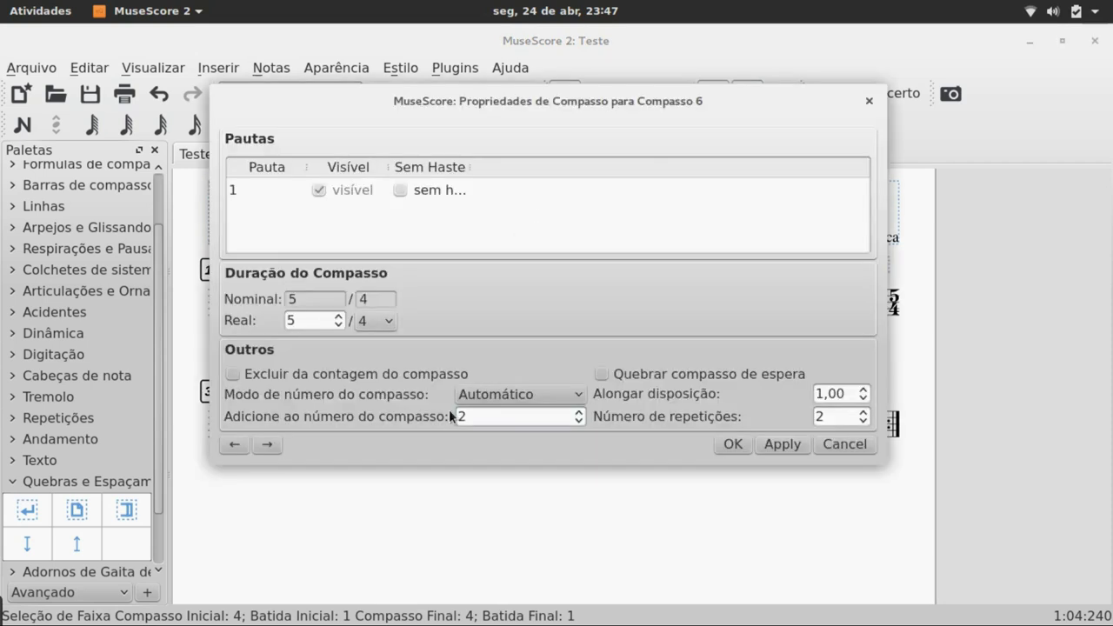
click(287, 372)
click(772, 444)
click(733, 444)
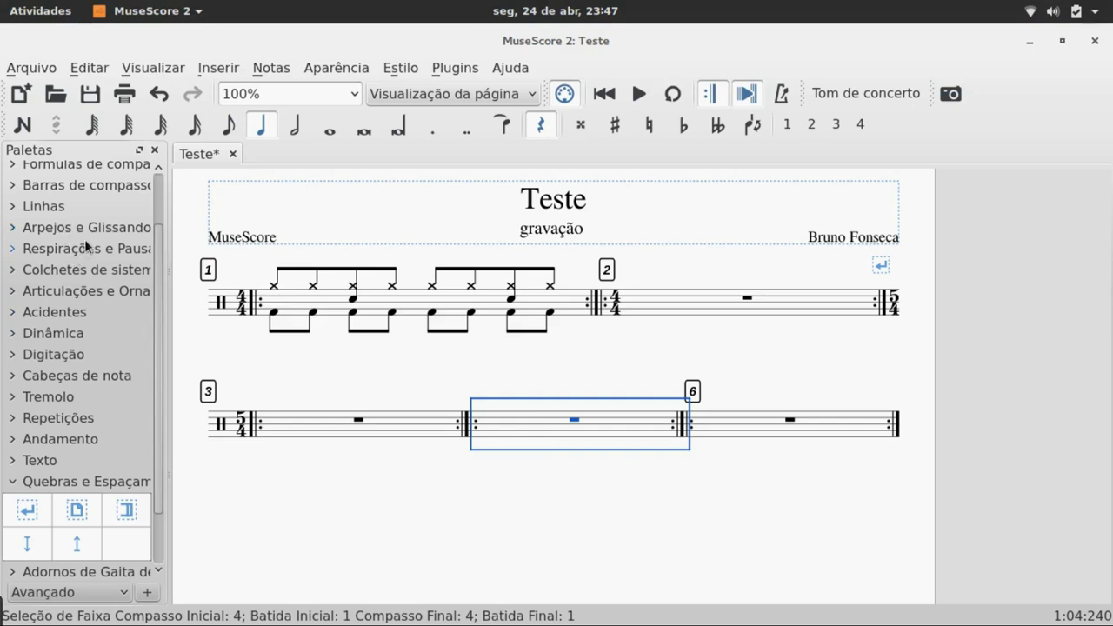
- Replace the repeat barline between the first two measures of the second system with a normal single barline and clear the selection
scroll(87, 233, up, 2)
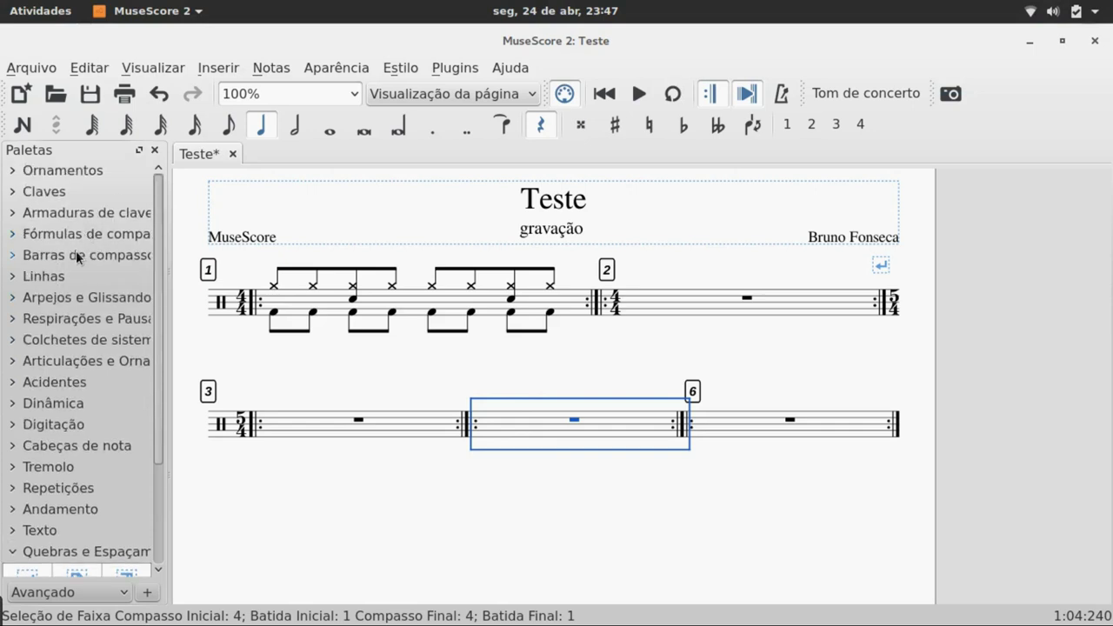
click(76, 255)
drag(35, 283, 463, 450)
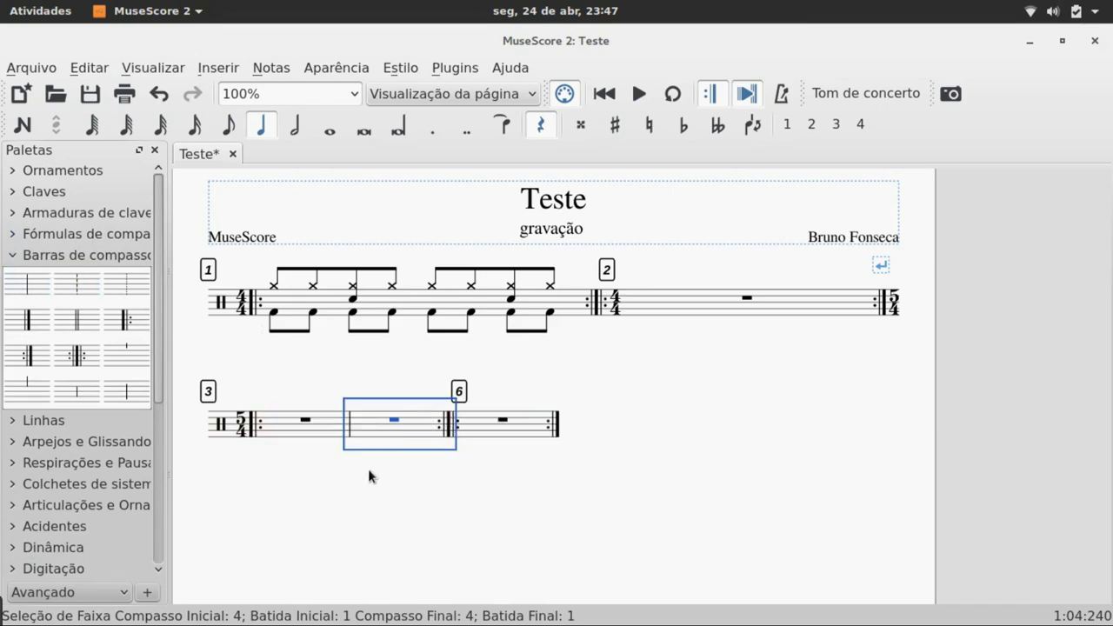
click(313, 435)
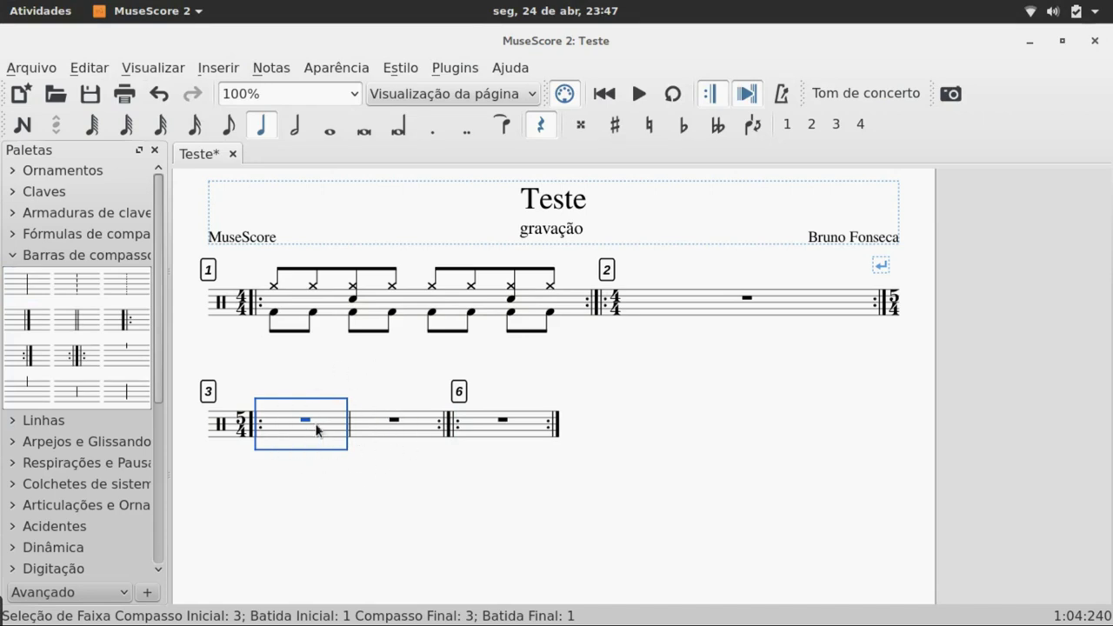
click(401, 449)
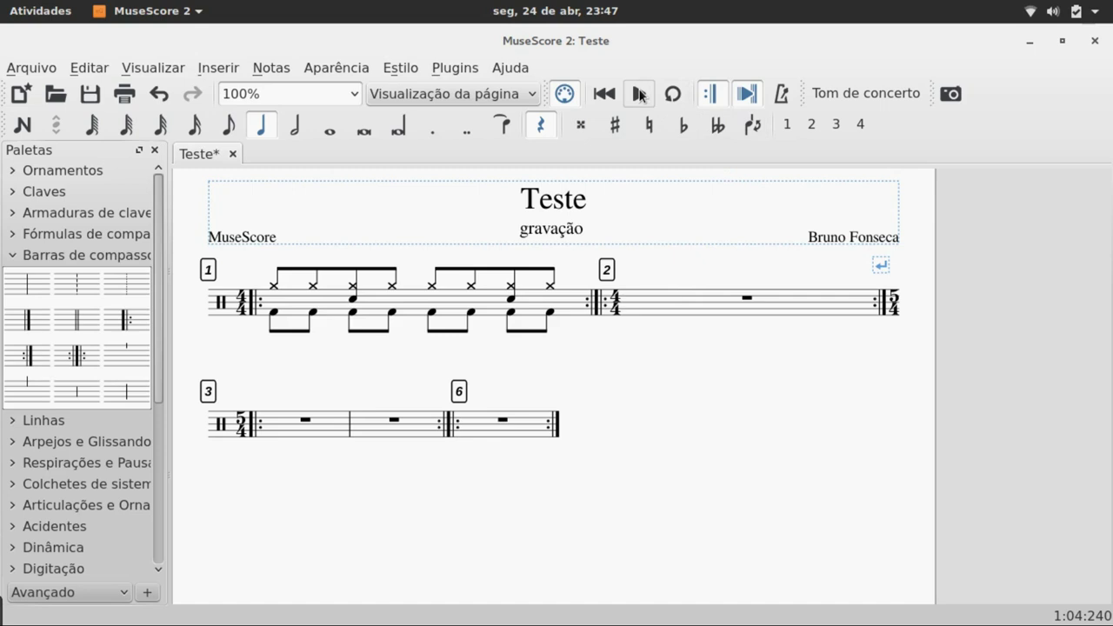
- Raise the system volume and start playback of the score
key(XF86AudioRaiseVolume)
key(XF86AudioRaiseVolume)
key(XF86AudioRaiseVolume)
key(XF86AudioRaiseVolume)
key(XF86AudioRaiseVolume)
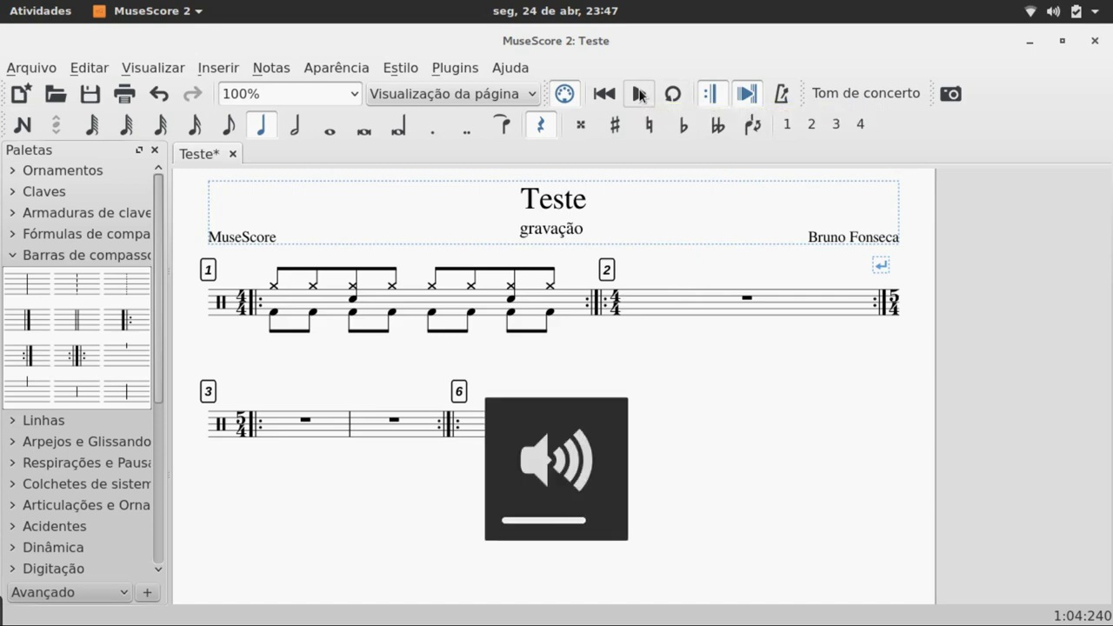
click(639, 94)
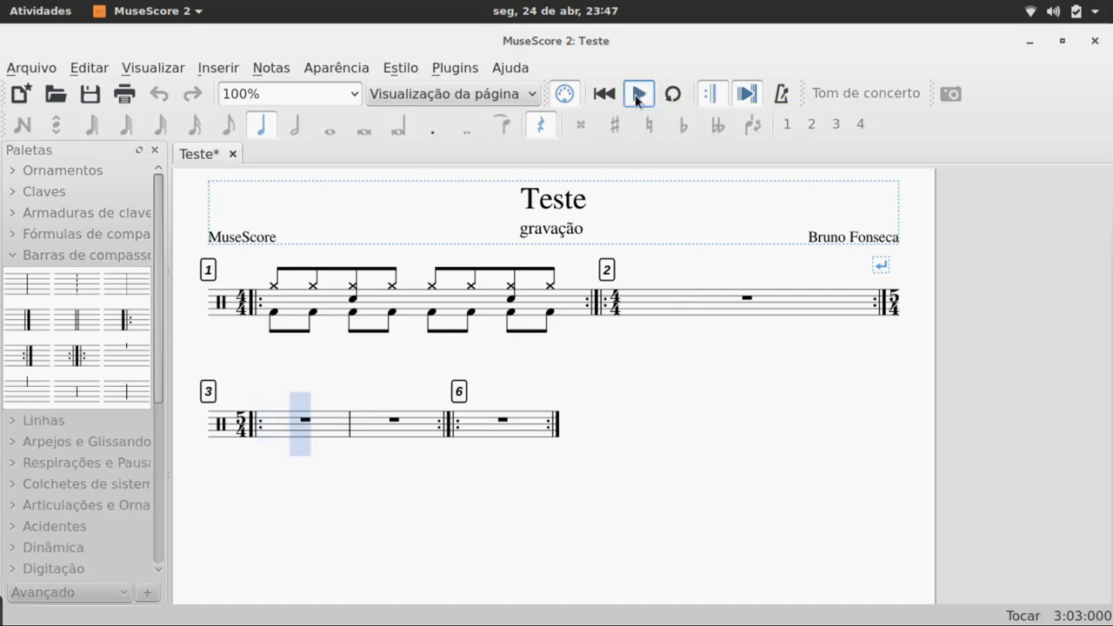